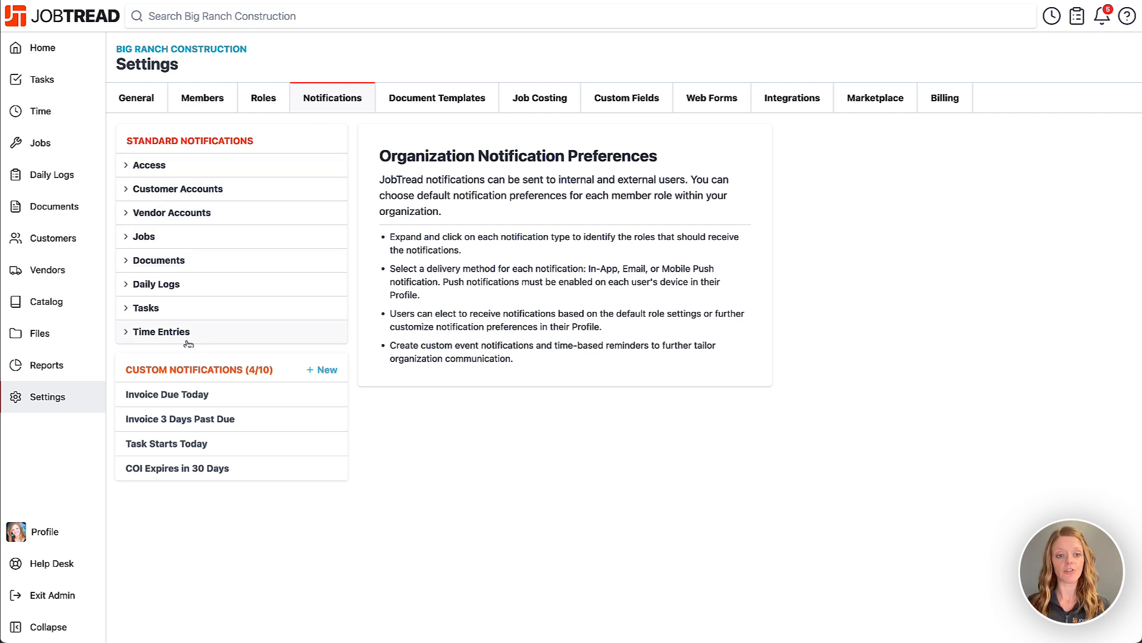
Step: Examine the internal role settings and the Field Employee in-app options for the Customer Accounts Comment Created notification
{"action": "left_click", "coordinate": [123, 191]}
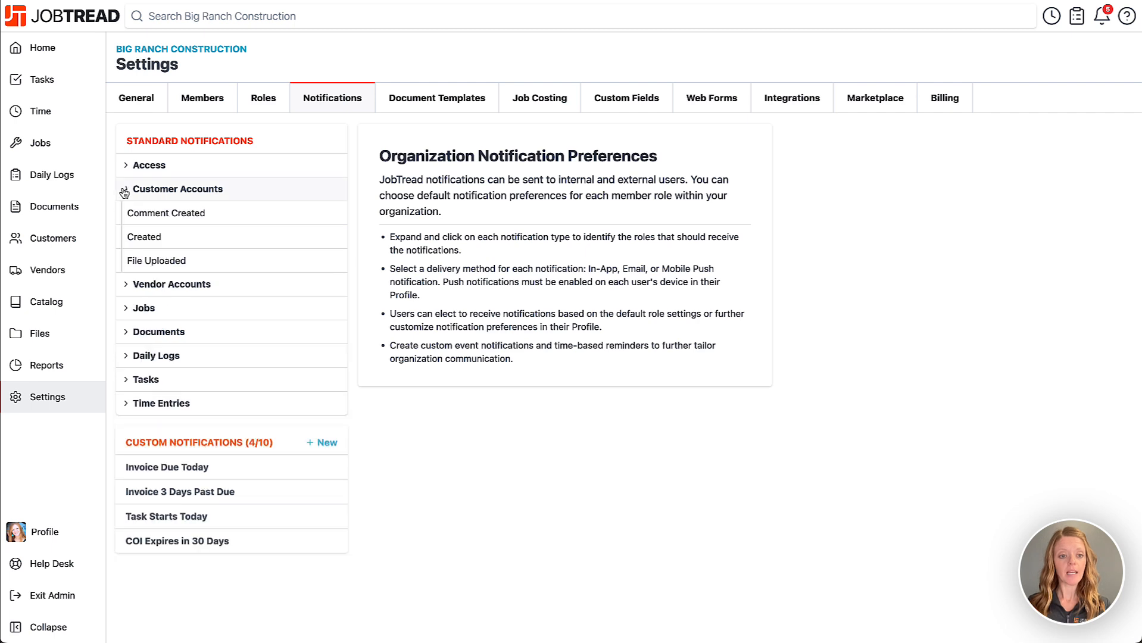
{"action": "left_click", "coordinate": [158, 221]}
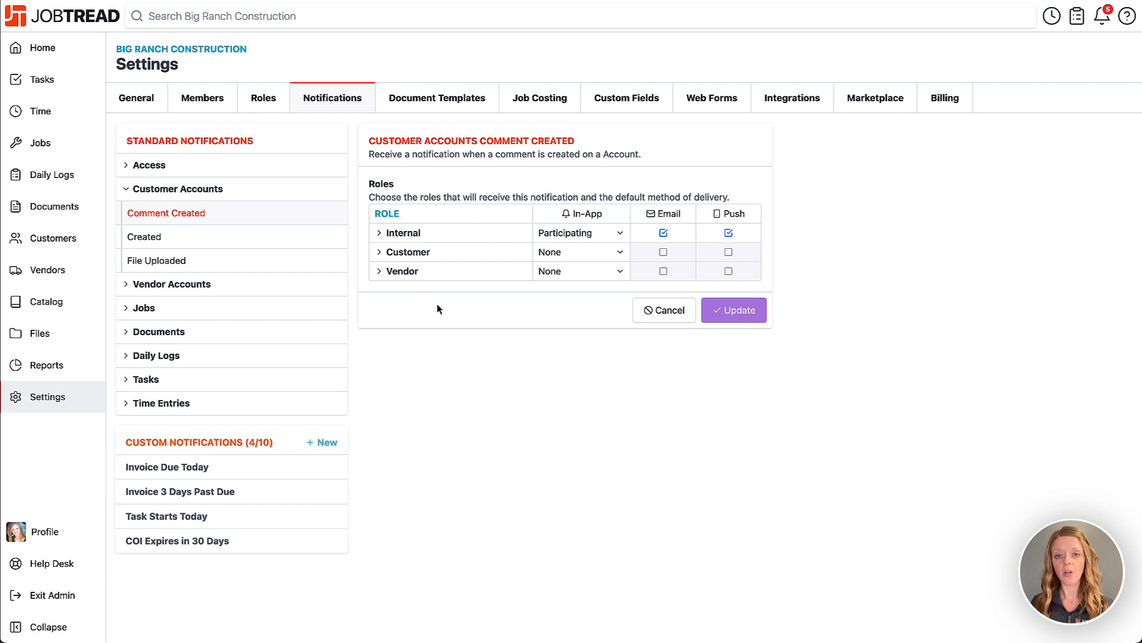
{"action": "left_click", "coordinate": [380, 234]}
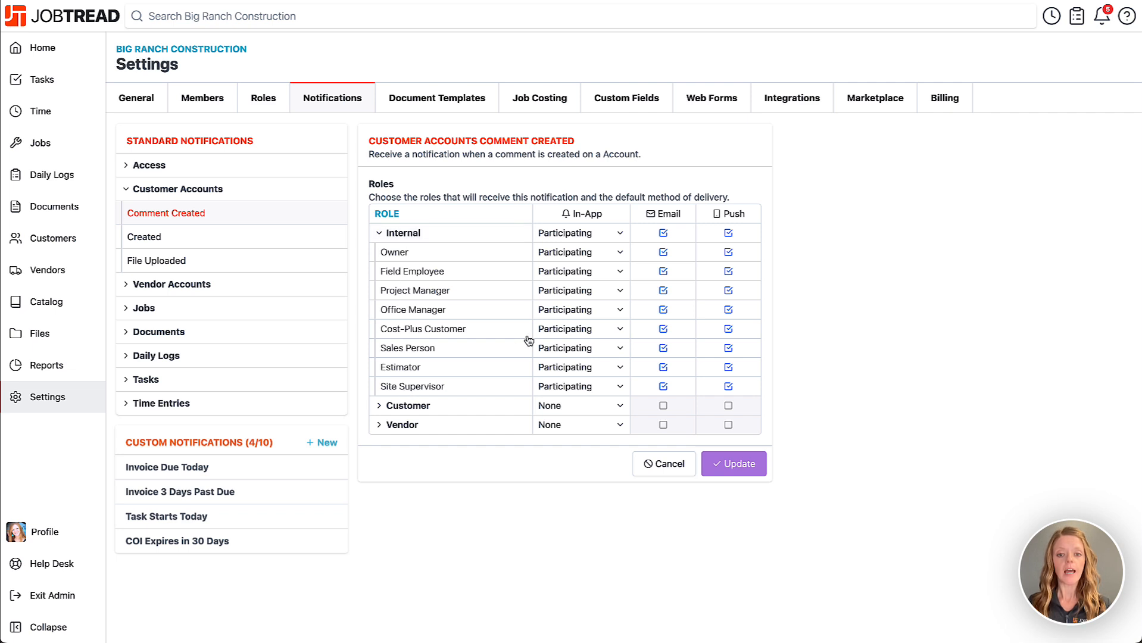
{"action": "left_click", "coordinate": [620, 274]}
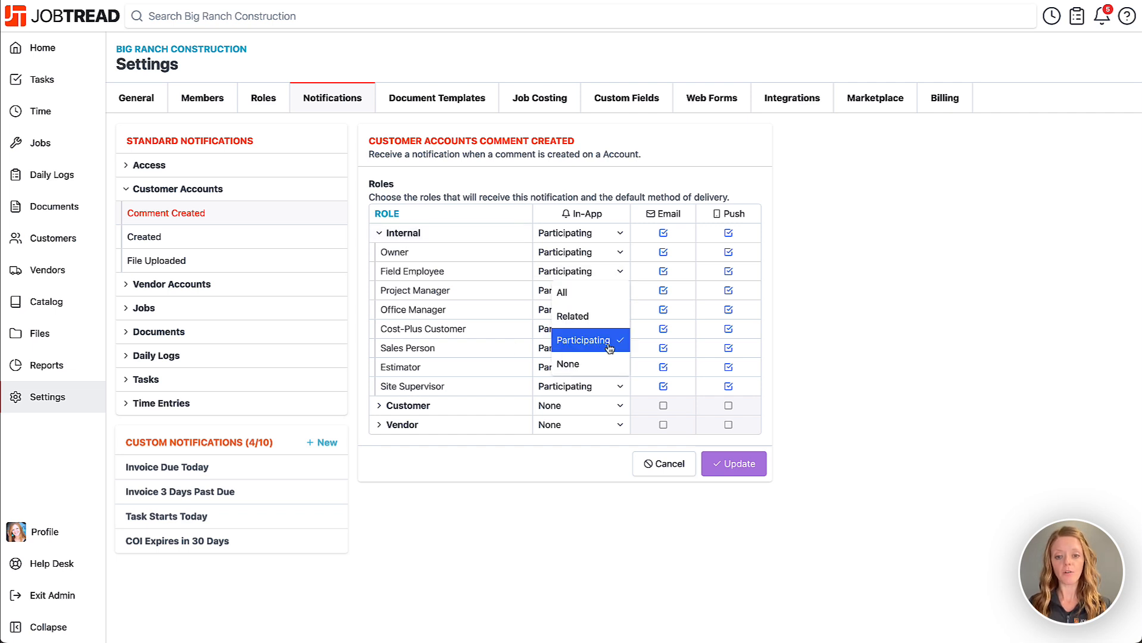
{"action": "left_click", "coordinate": [603, 204]}
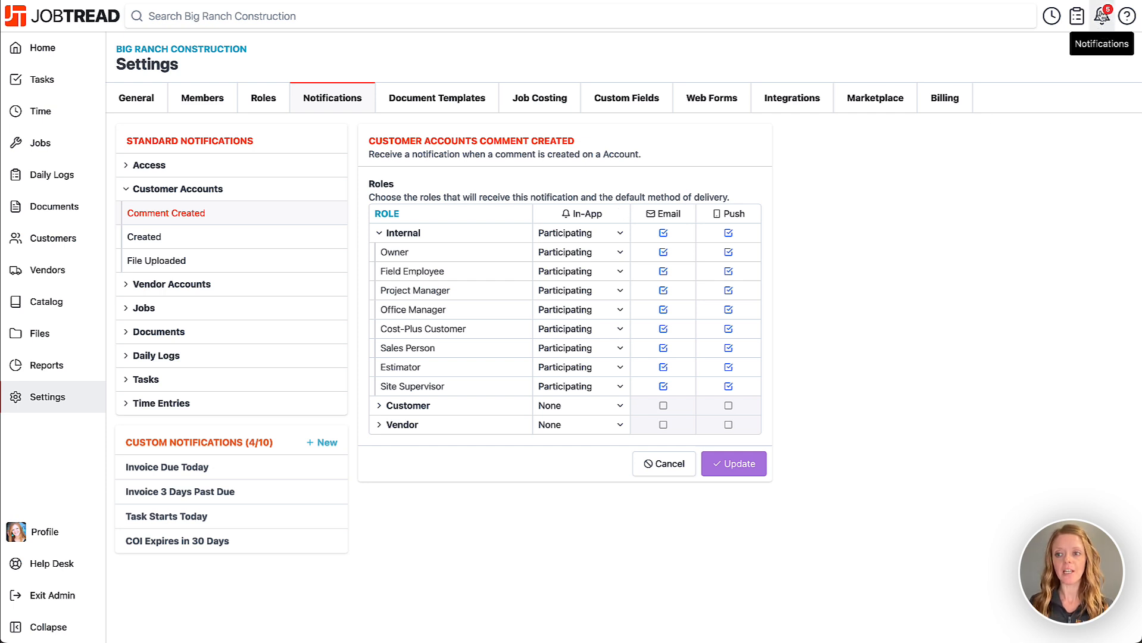
Step: Review the recent notifications feed, then close it and collapse the Customer Accounts notification group
{"action": "left_click", "coordinate": [1102, 25]}
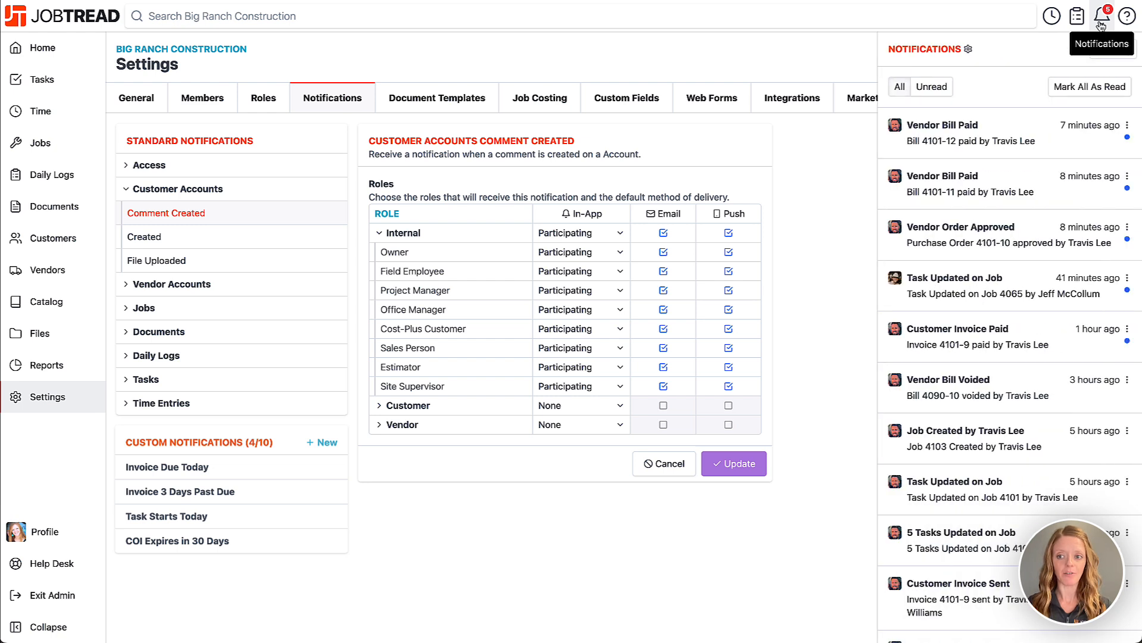
{"action": "left_click", "coordinate": [1101, 25]}
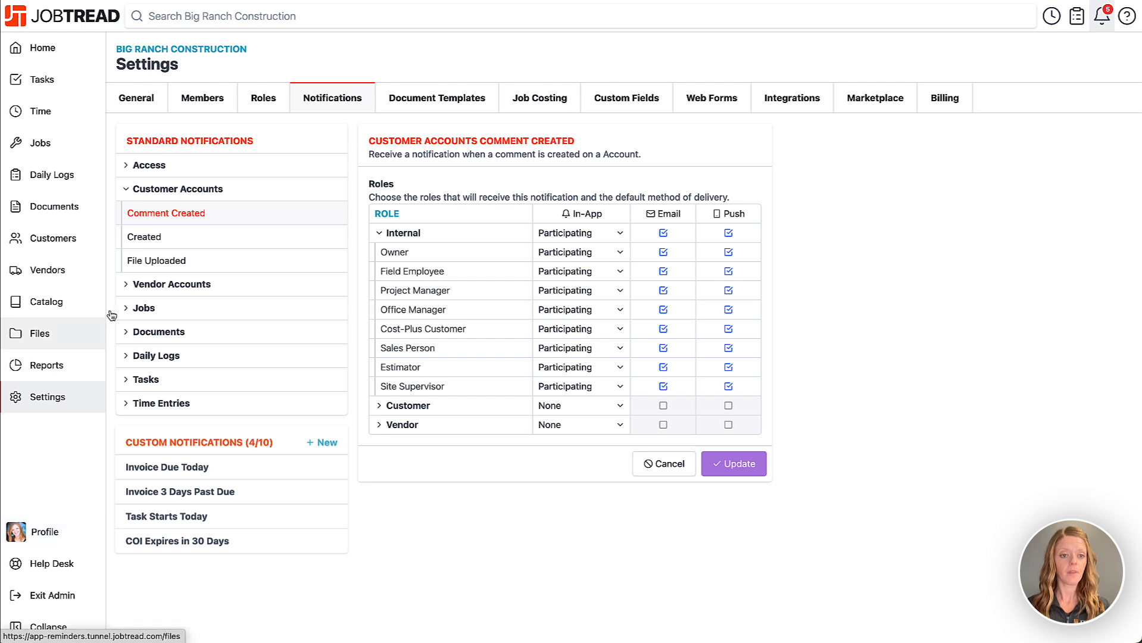
{"action": "left_click", "coordinate": [132, 192]}
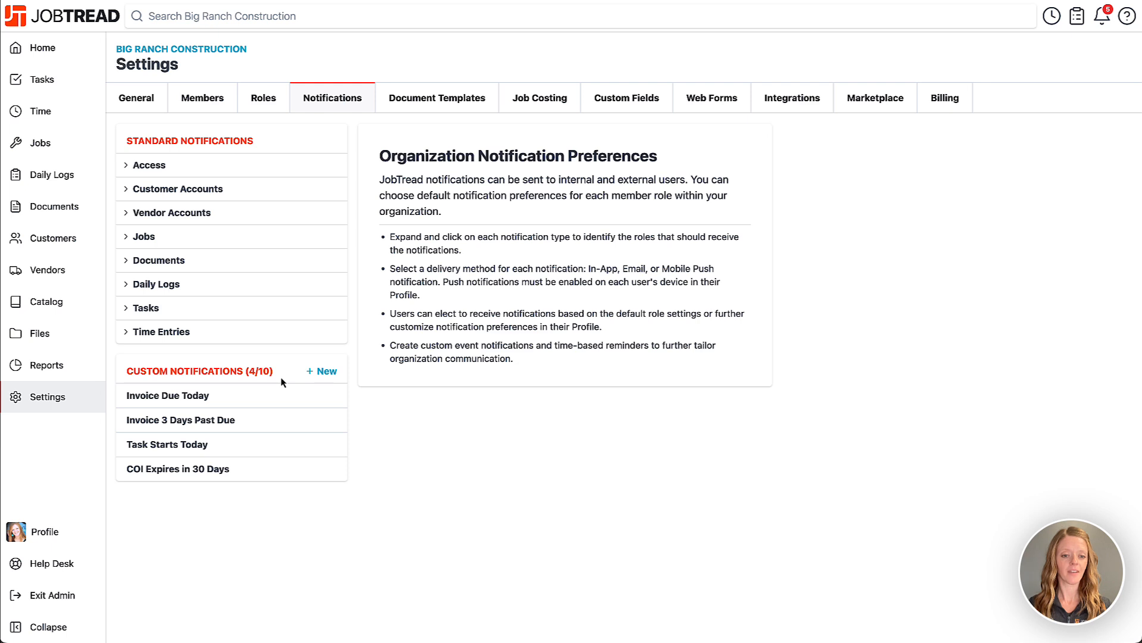
Step: Start a new custom notification named "Job is Ready for Scheduling"
{"action": "left_click", "coordinate": [327, 372]}
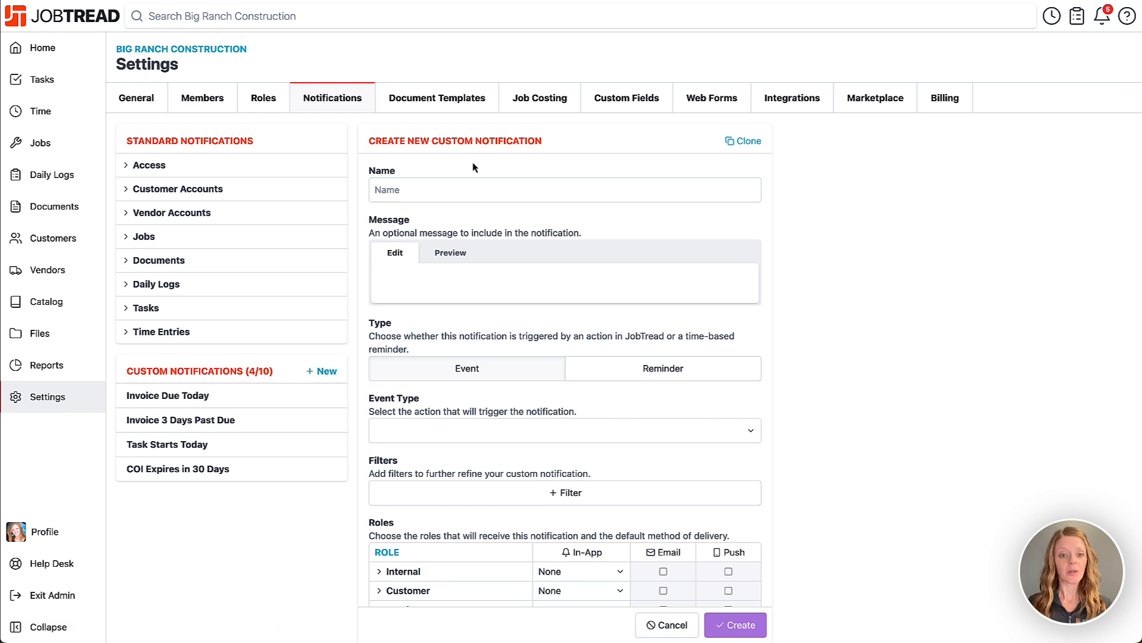
{"action": "left_click", "coordinate": [466, 188]}
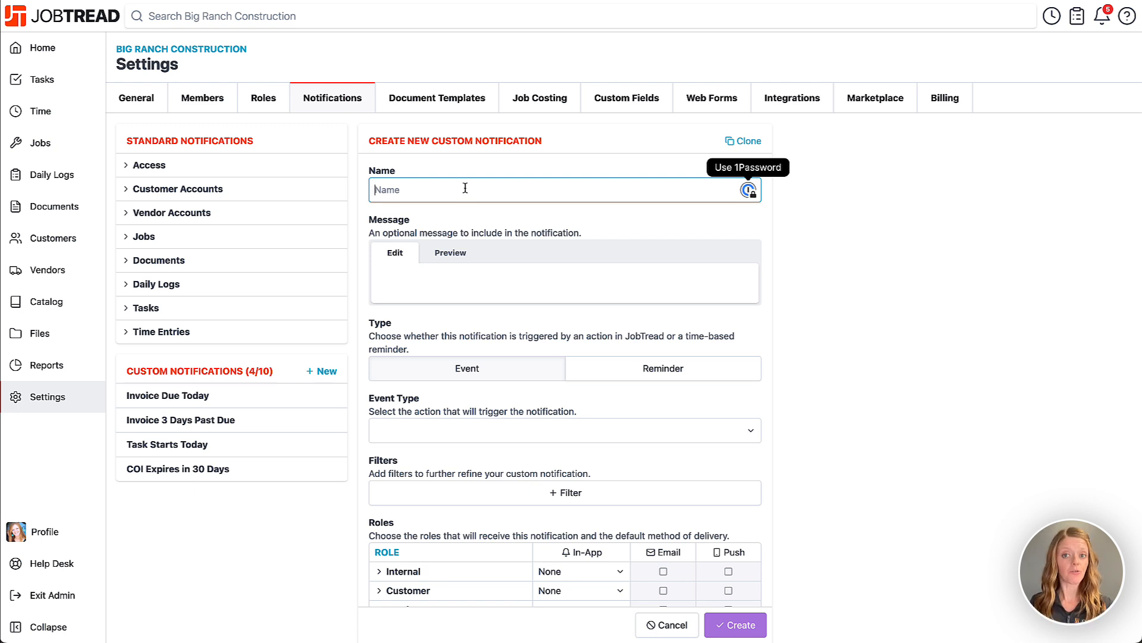
{"action": "type", "text": "Job is REady for Scheduling"}
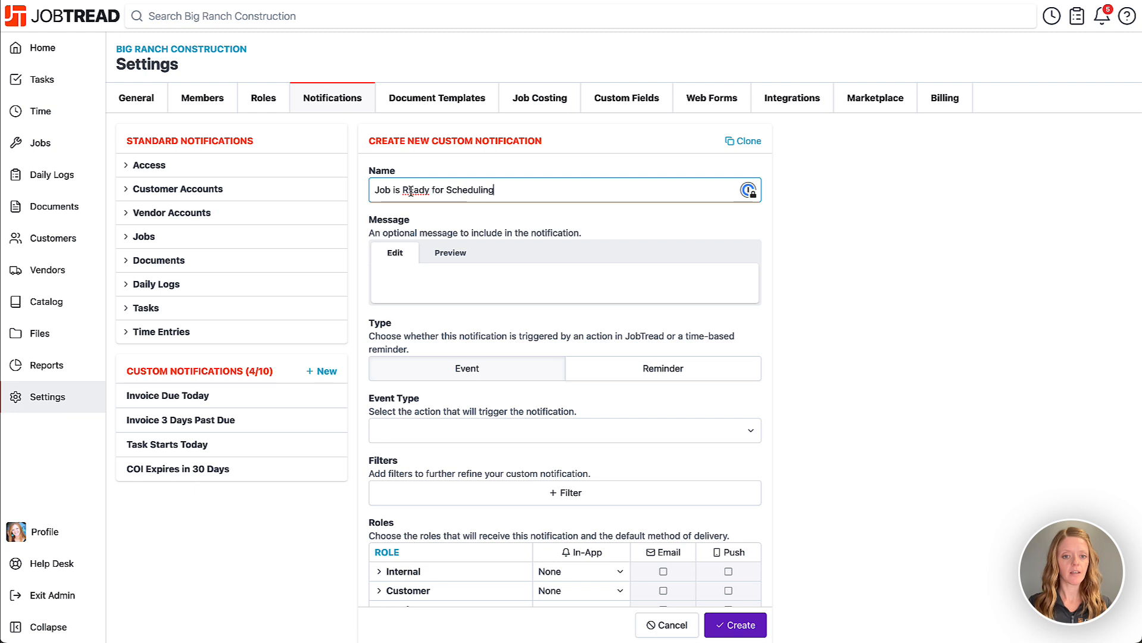
{"action": "left_click", "coordinate": [411, 191]}
{"action": "key", "text": "BackSpace"}
{"action": "type", "text": "e"}
Step: Enter the notification message "The job is now in your hands. Happy scheduling!"
{"action": "left_click", "coordinate": [430, 277]}
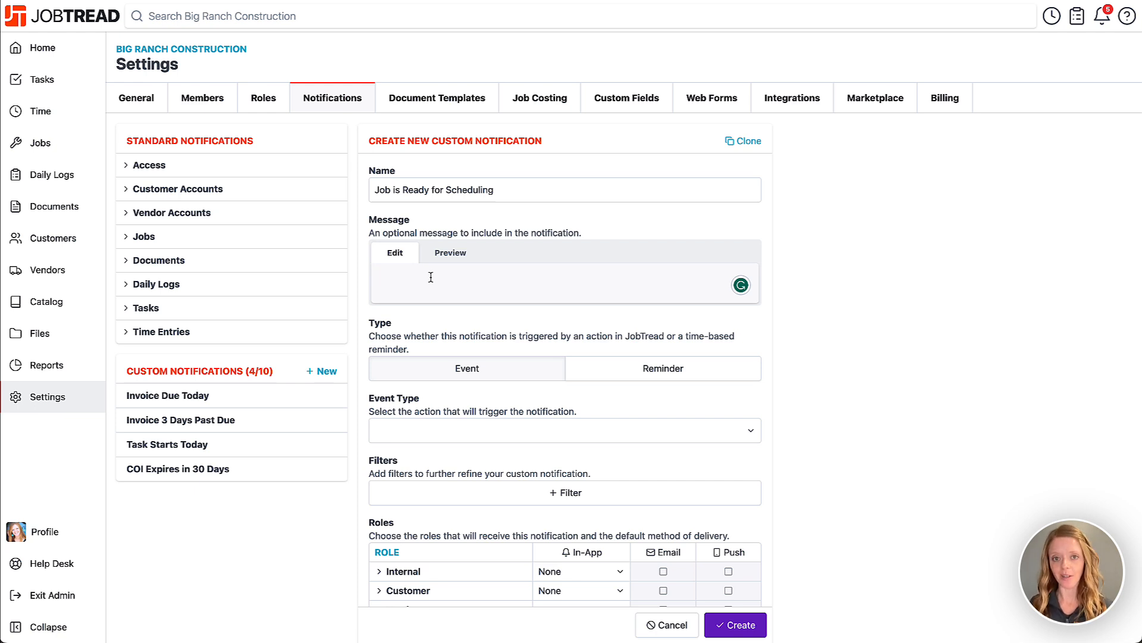
{"action": "type", "text": "The job is no"}
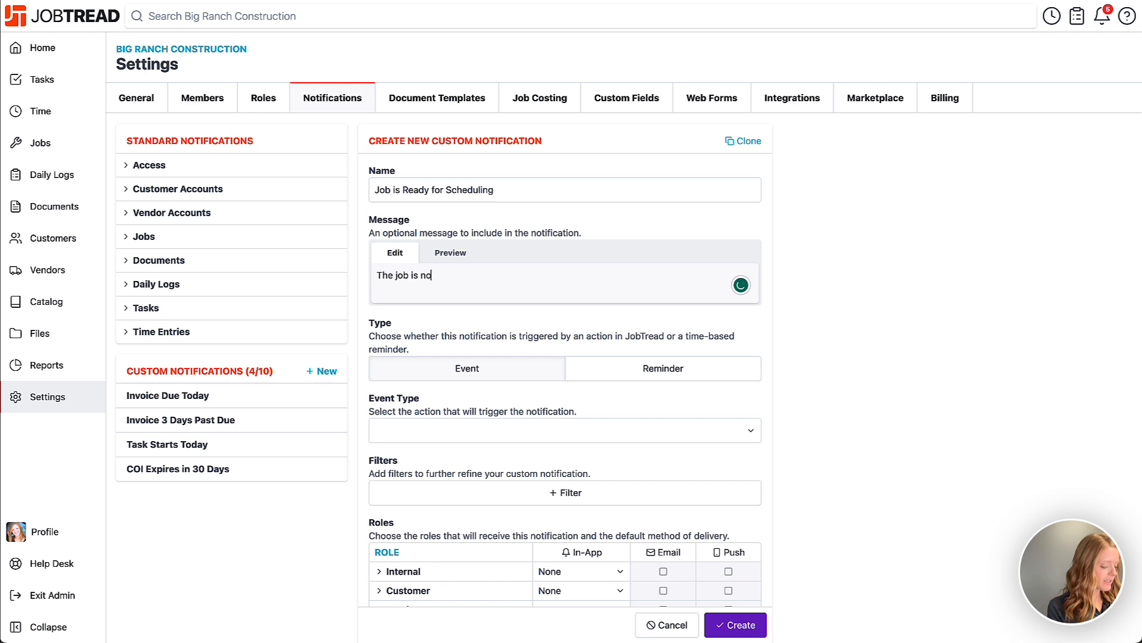
{"action": "type", "text": "w in "}
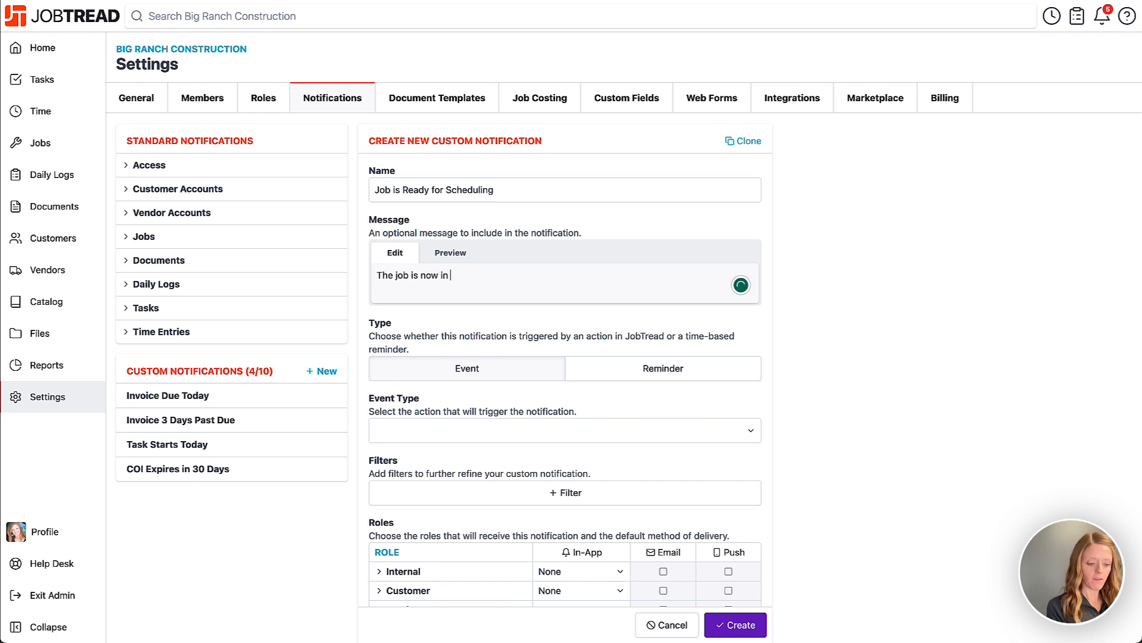
{"action": "type", "text": "your hands. "}
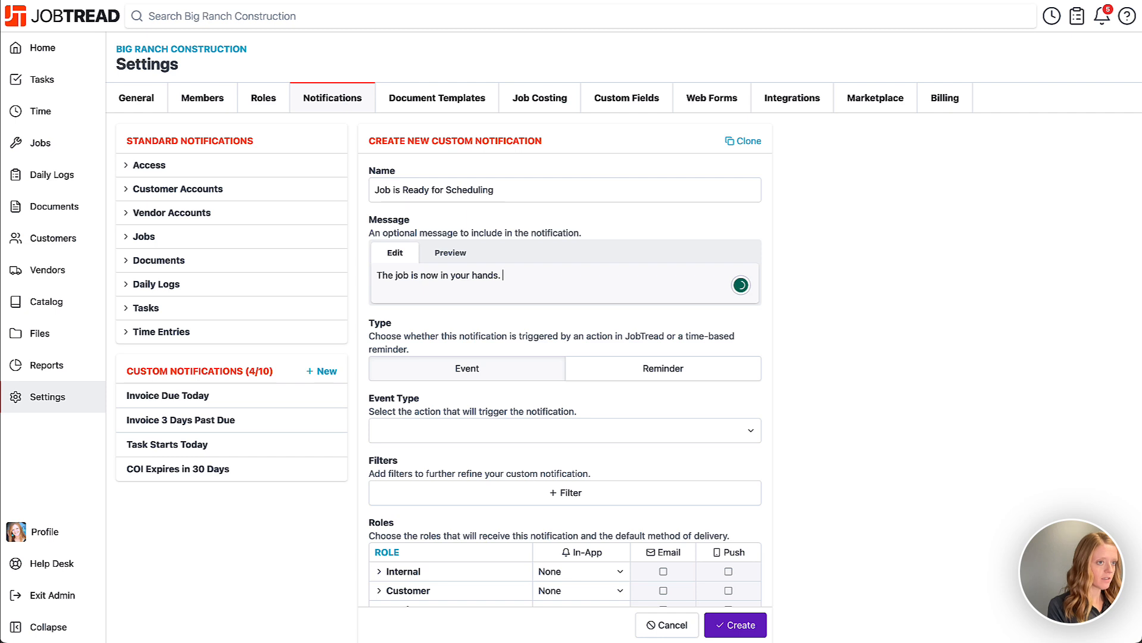
{"action": "type", "text": "Happy scheuling!"}
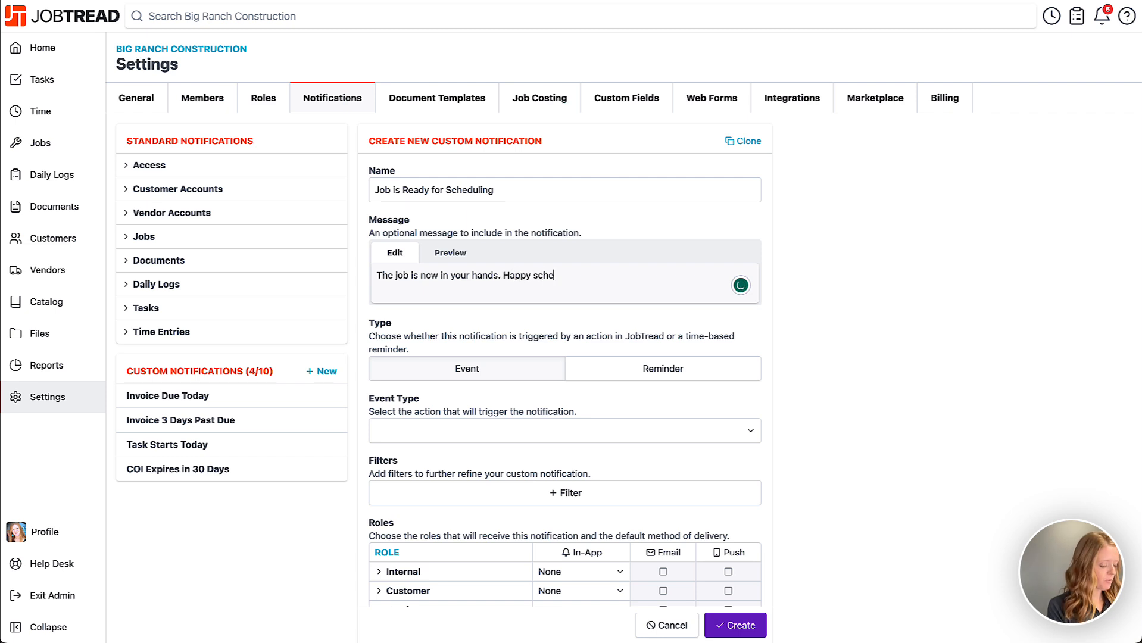
{"action": "key", "text": "Left"}
{"action": "key", "text": "Left"}
{"action": "key", "text": "Left"}
{"action": "key", "text": "Left"}
{"action": "type", "text": "d"}
{"action": "key", "text": "BackSpace"}
{"action": "key", "text": "BackSpace"}
{"action": "type", "text": "du"}
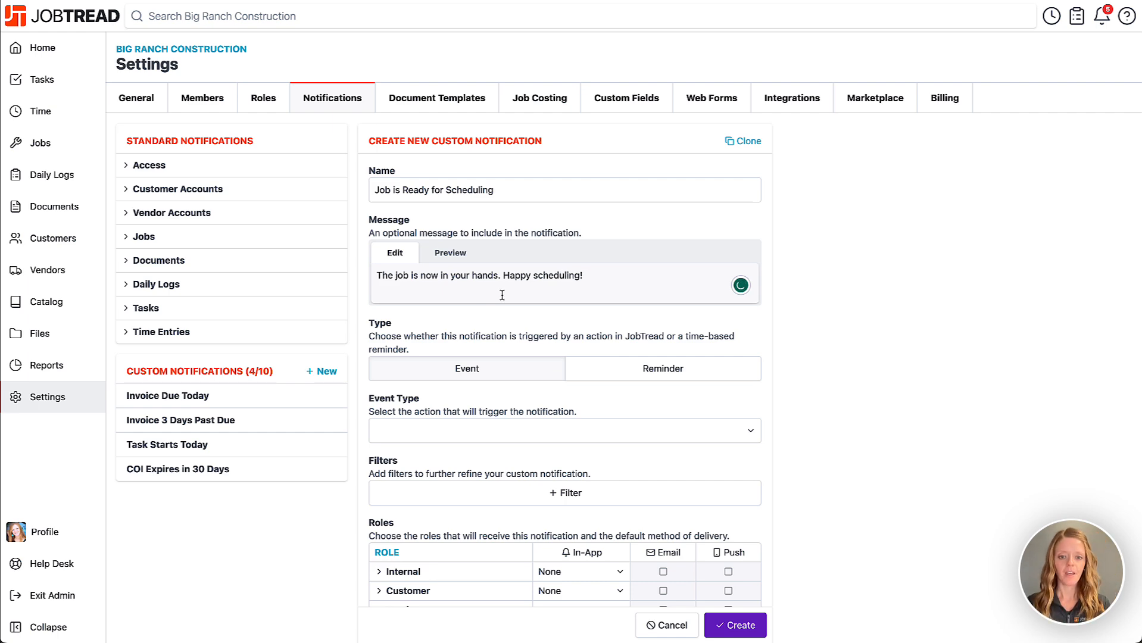
Step: Set the custom notification's triggering event type to Job Updated
{"action": "scroll", "coordinate": [595, 317], "scroll_direction": "down", "scroll_amount": 1}
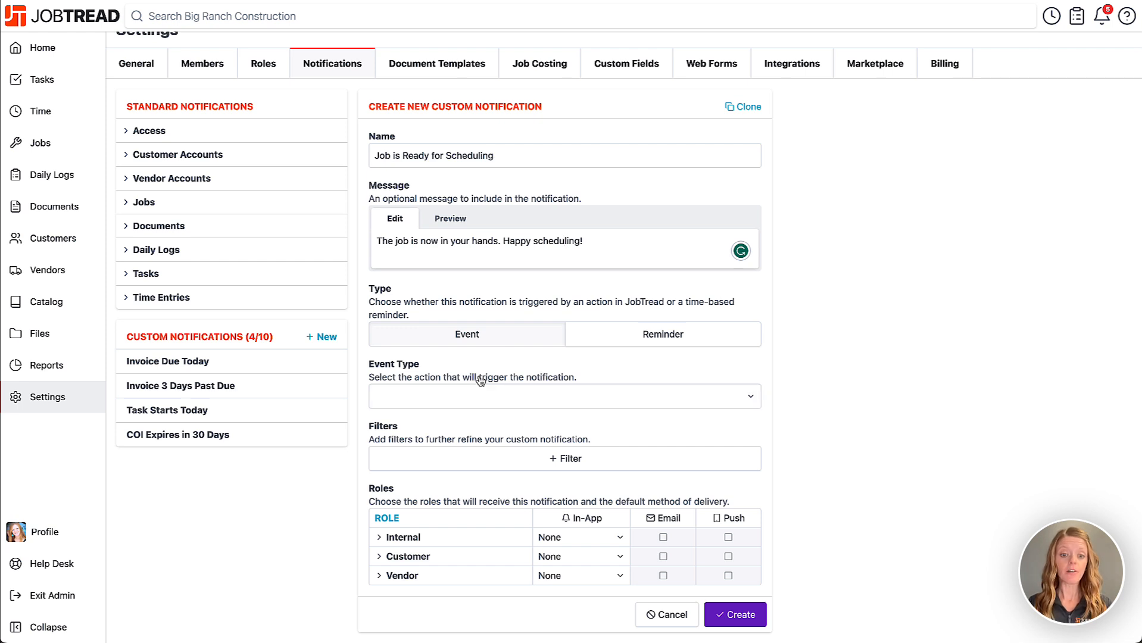
{"action": "left_click", "coordinate": [513, 403]}
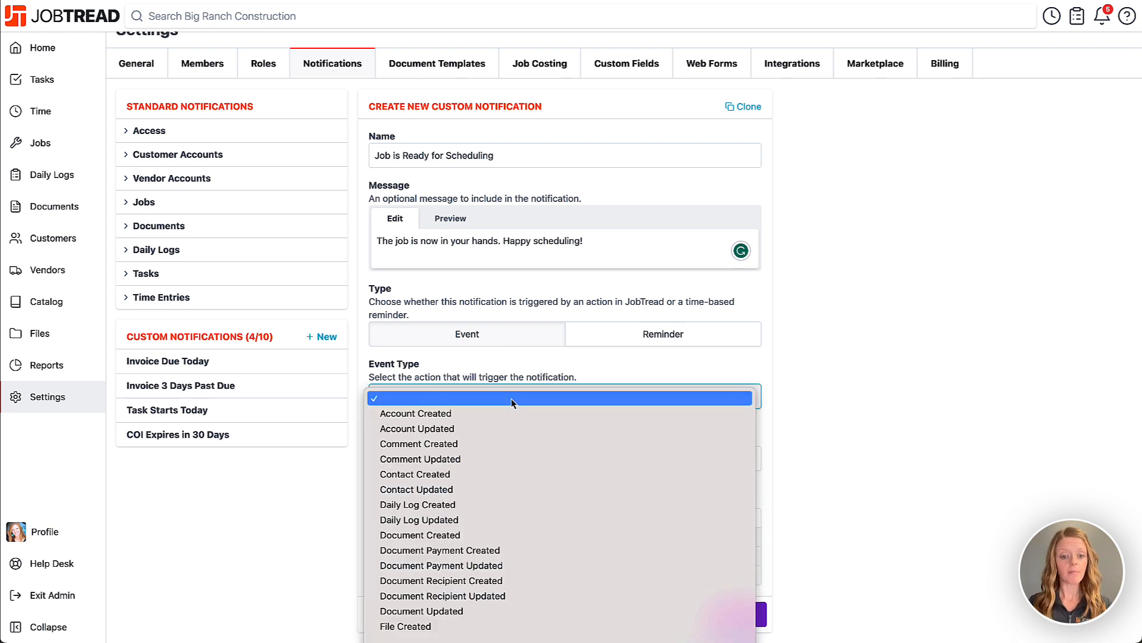
{"action": "scroll", "coordinate": [512, 398], "scroll_direction": "down", "scroll_amount": 5}
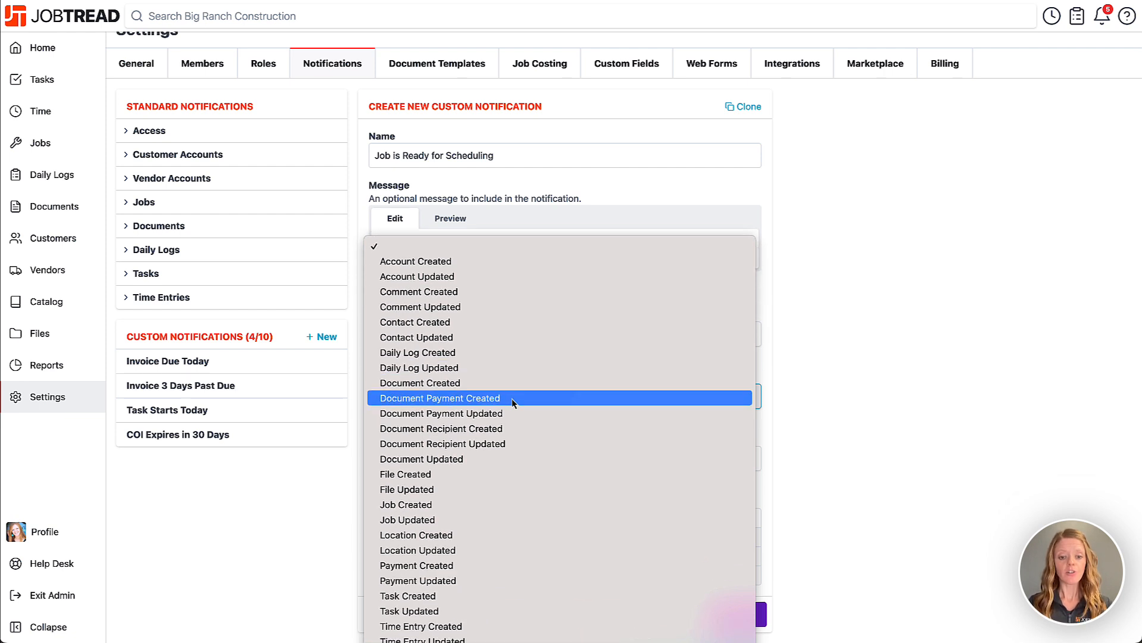
{"action": "left_click", "coordinate": [476, 525]}
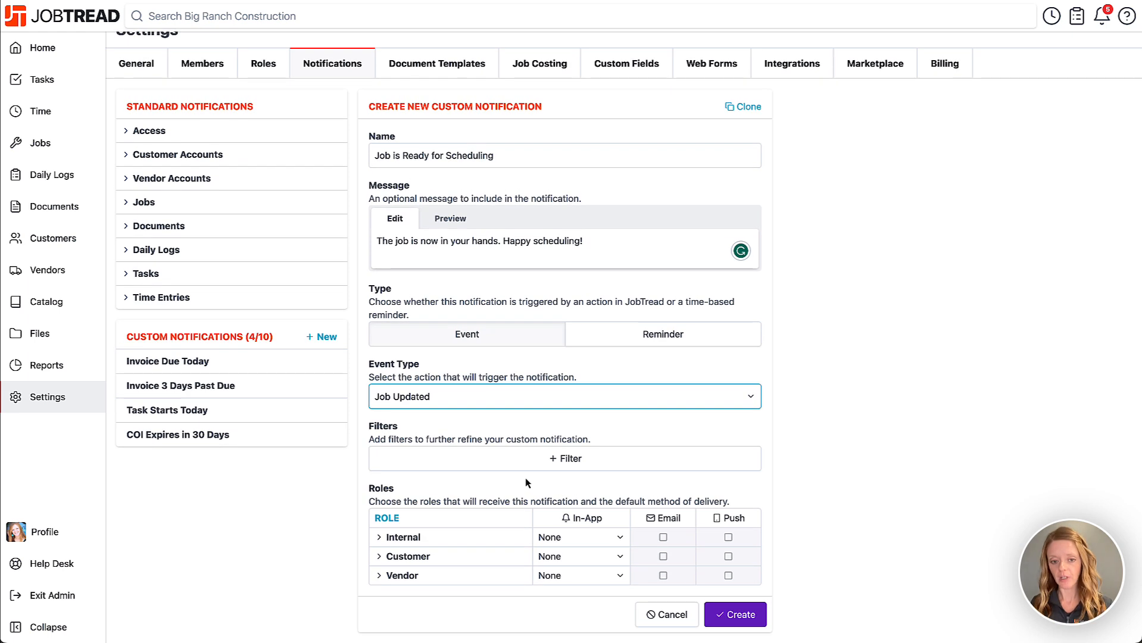
Step: Add a filter to the notification with the field "Job: Job Status" and the condition "is Scheduling"
{"action": "left_click", "coordinate": [582, 466]}
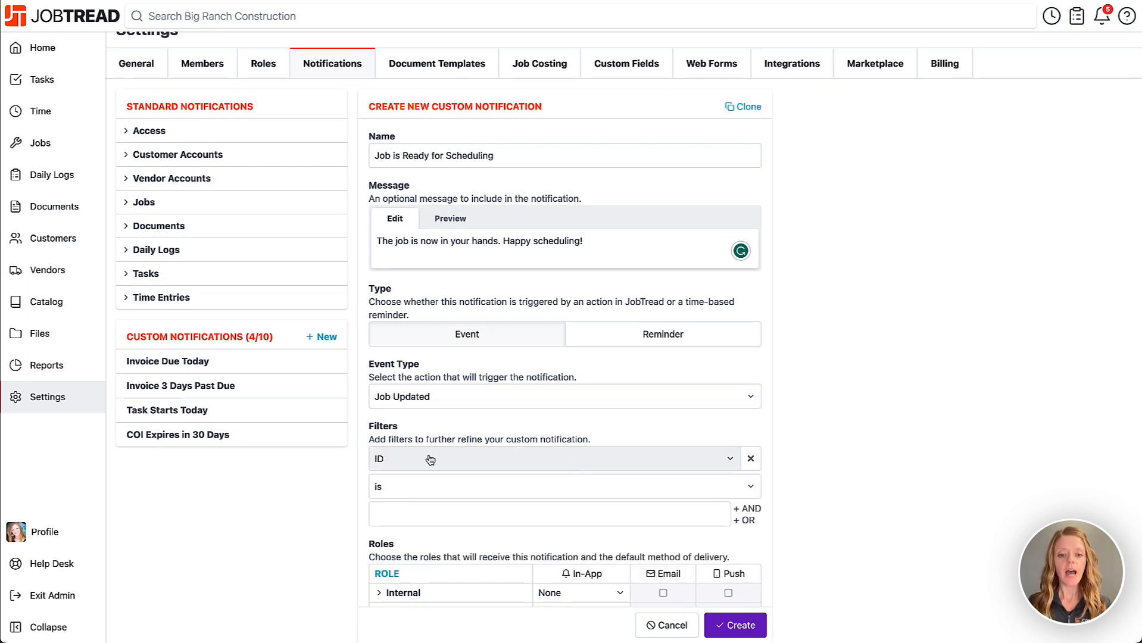
{"action": "left_click", "coordinate": [555, 462]}
{"action": "scroll", "coordinate": [556, 474], "scroll_direction": "down", "scroll_amount": 10}
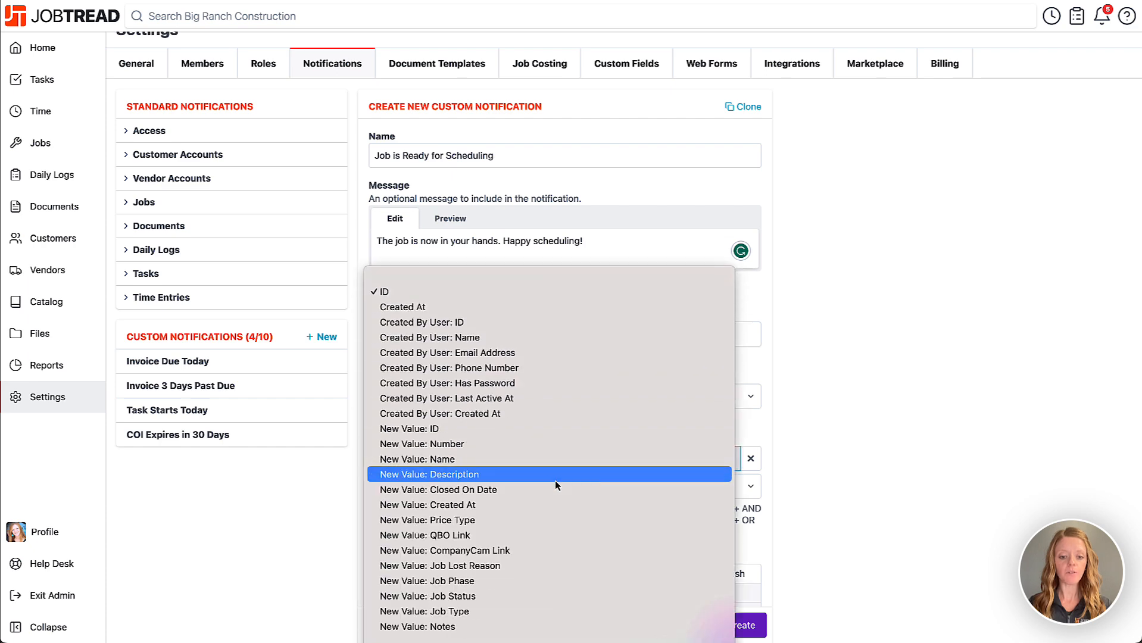
{"action": "scroll", "coordinate": [555, 485], "scroll_direction": "down", "scroll_amount": 1}
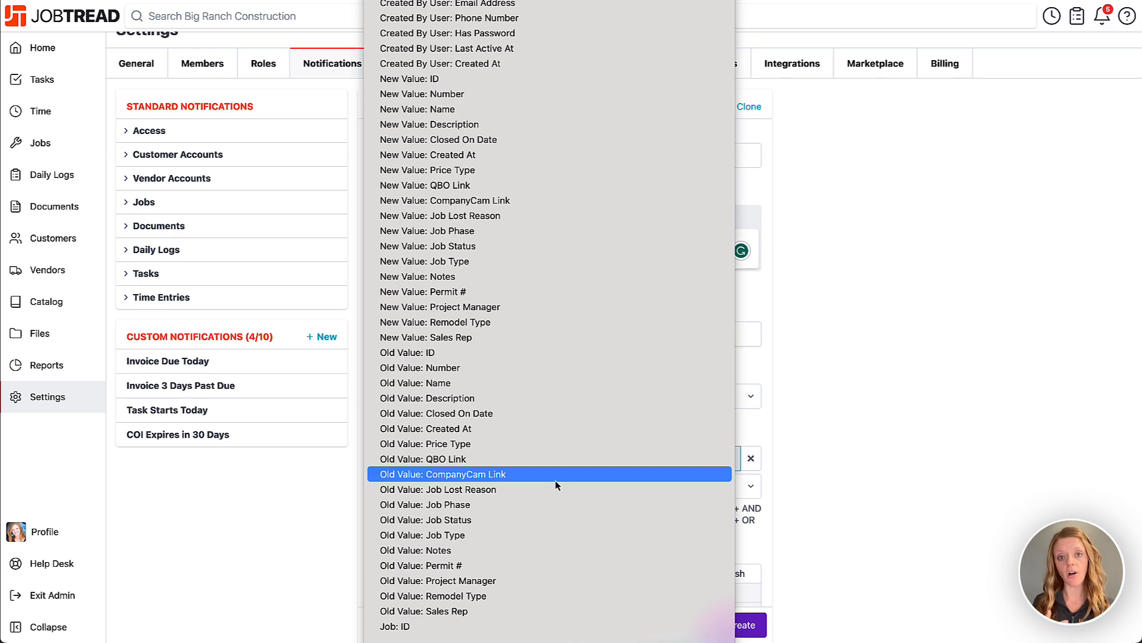
{"action": "scroll", "coordinate": [555, 482], "scroll_direction": "down", "scroll_amount": 10}
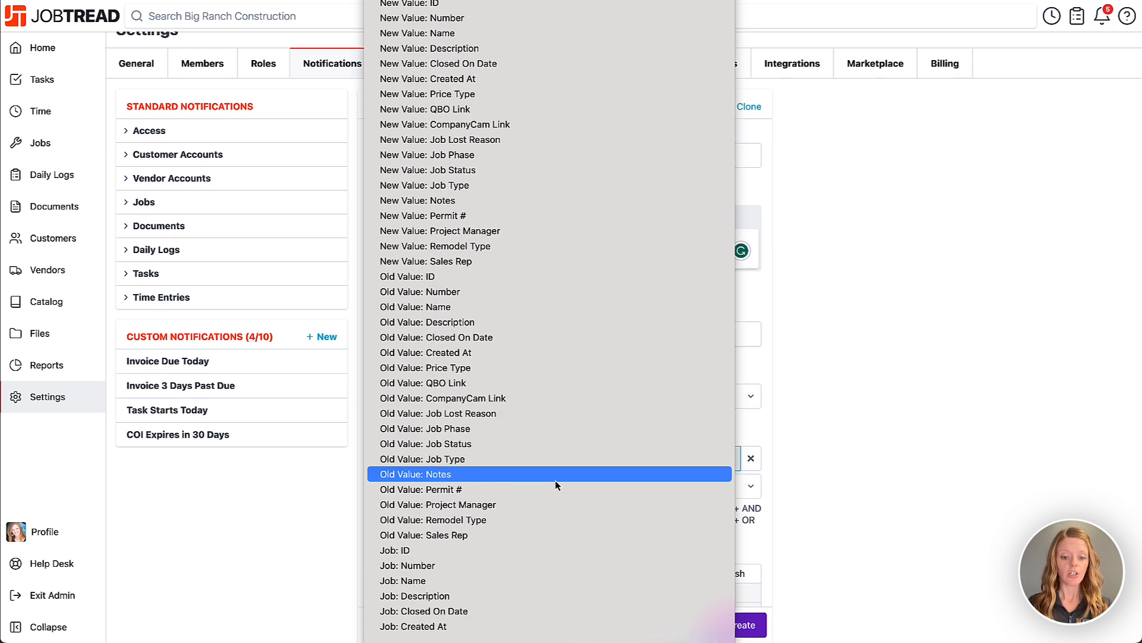
{"action": "scroll", "coordinate": [555, 481], "scroll_direction": "down", "scroll_amount": 6}
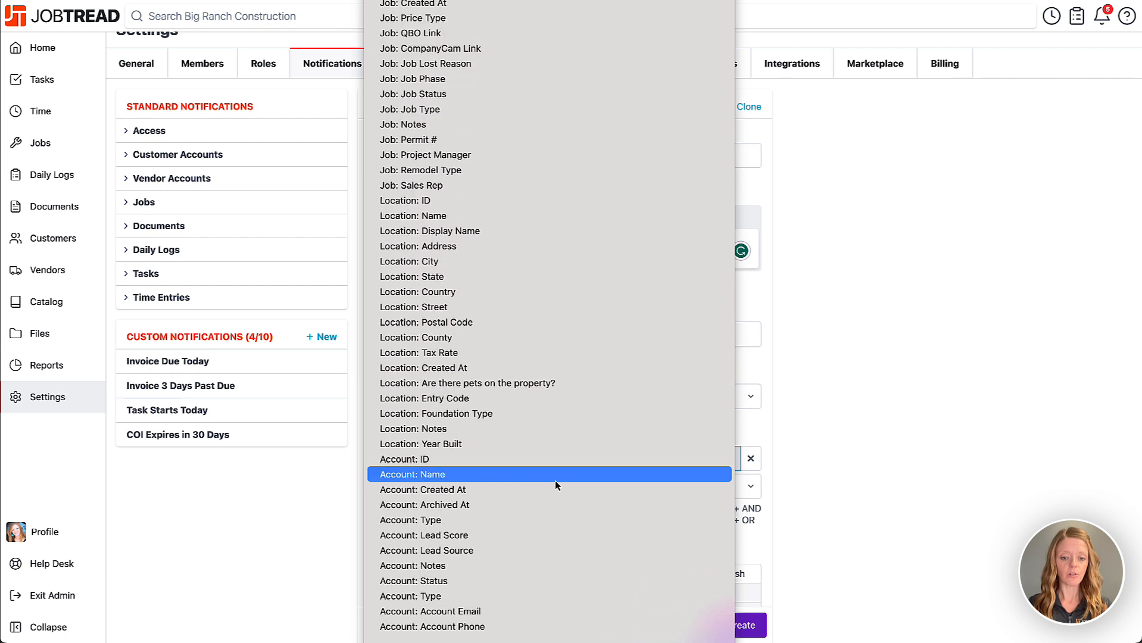
{"action": "scroll", "coordinate": [555, 481], "scroll_direction": "up", "scroll_amount": 5}
{"action": "scroll", "coordinate": [555, 482], "scroll_direction": "up", "scroll_amount": 2}
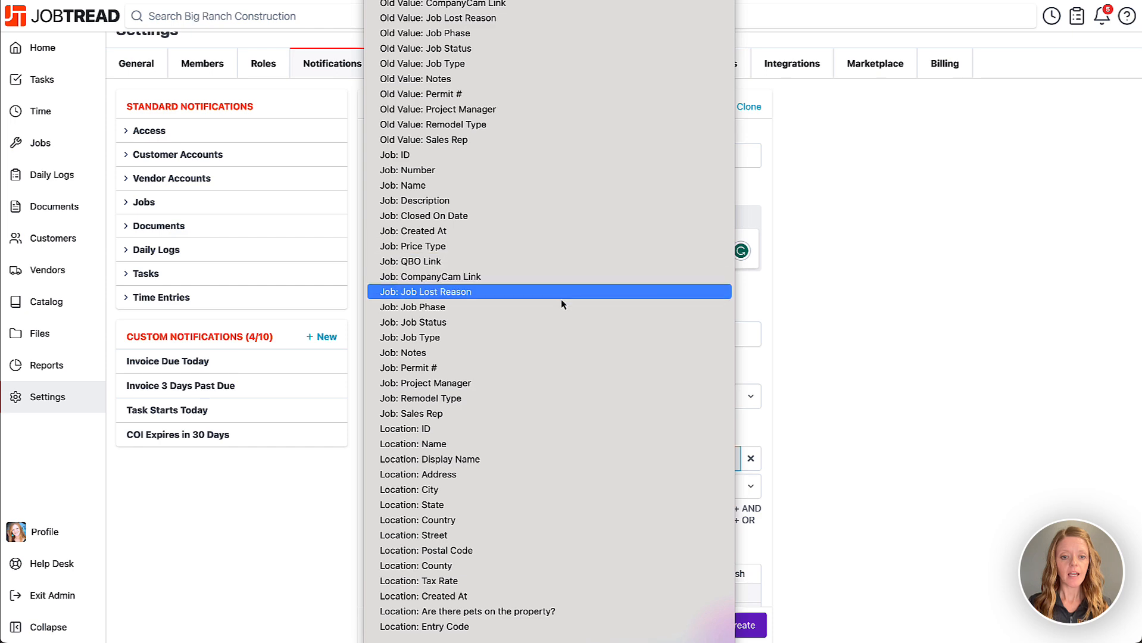
{"action": "left_click", "coordinate": [472, 322]}
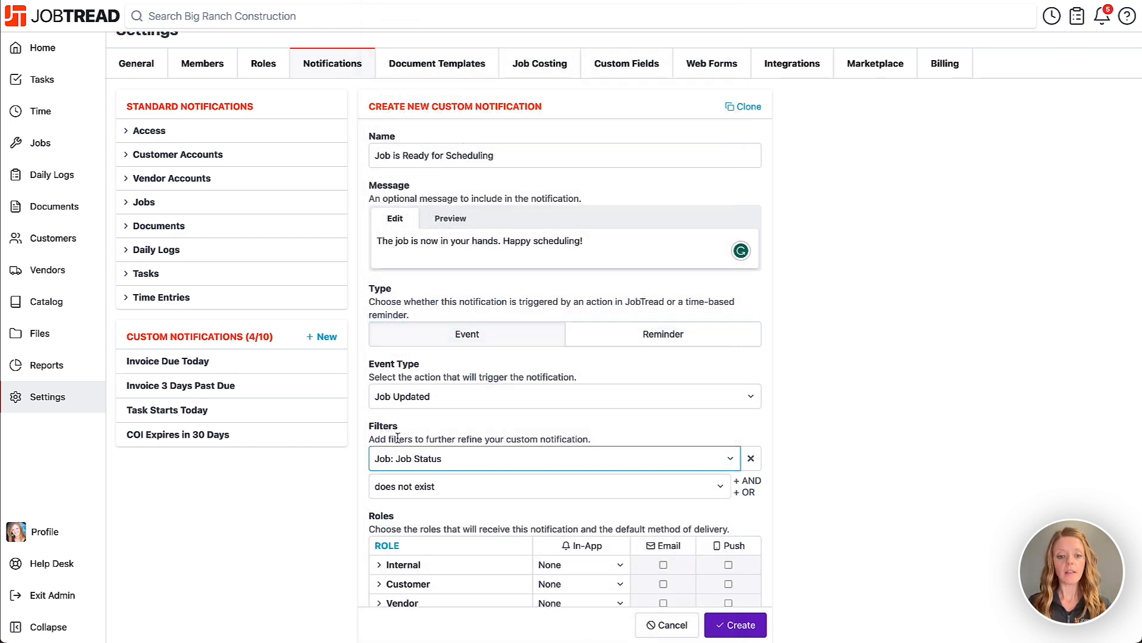
{"action": "left_click", "coordinate": [456, 489]}
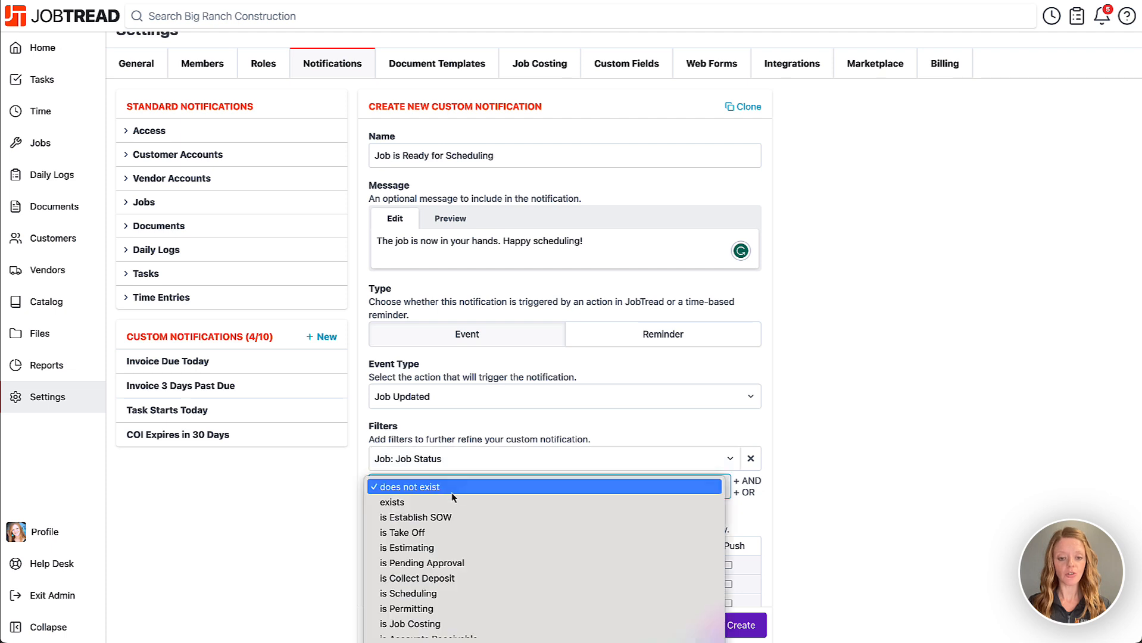
{"action": "left_click", "coordinate": [429, 596]}
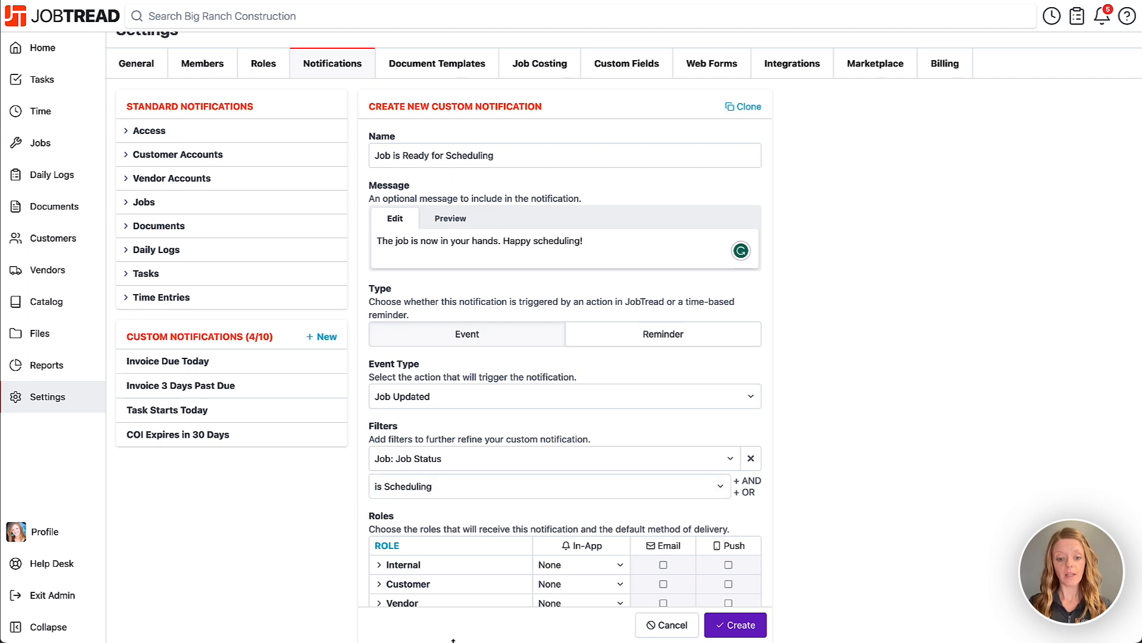
Step: Set the internal Project Manager role's in-app delivery to All and enable email delivery for it
{"action": "scroll", "coordinate": [454, 584], "scroll_direction": "down", "scroll_amount": 1}
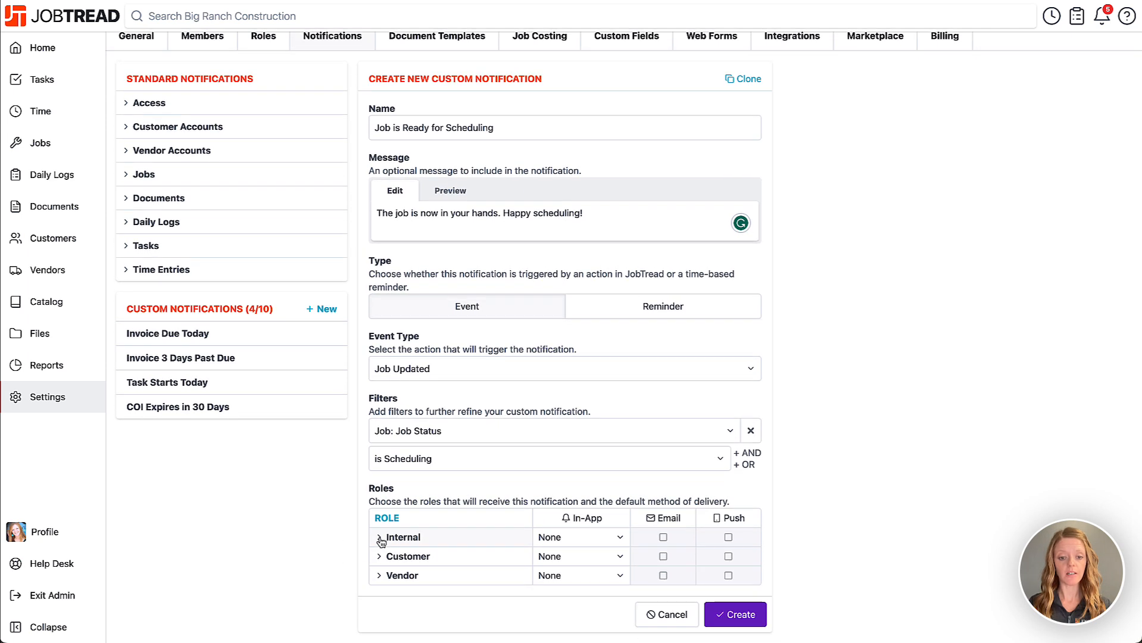
{"action": "left_click", "coordinate": [382, 538]}
{"action": "scroll", "coordinate": [397, 547], "scroll_direction": "down", "scroll_amount": 2}
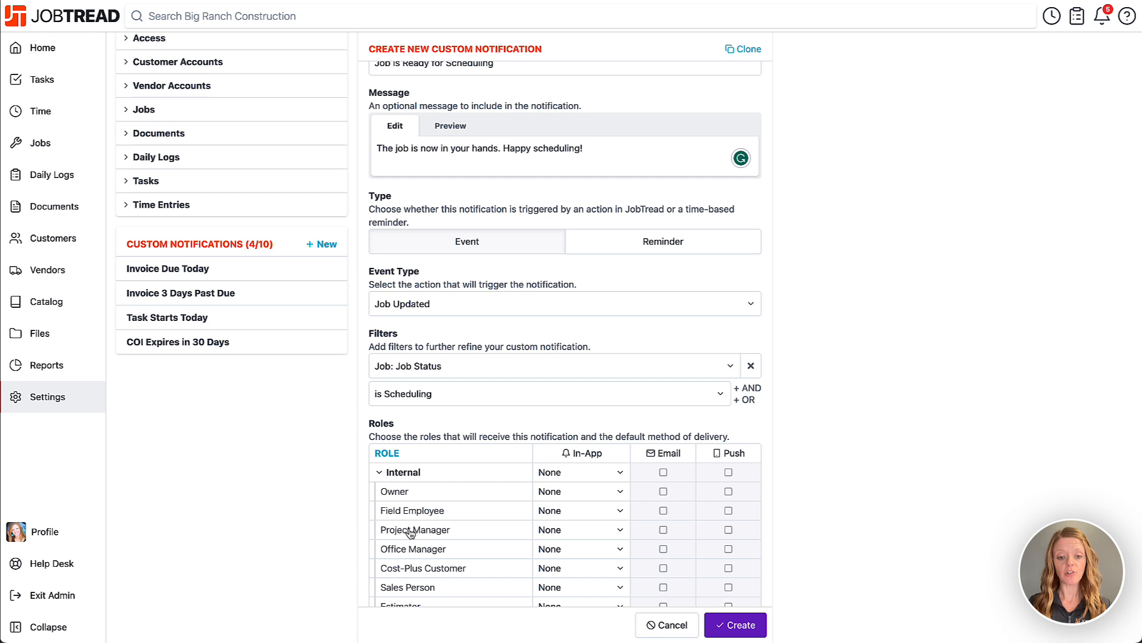
{"action": "left_click", "coordinate": [571, 531]}
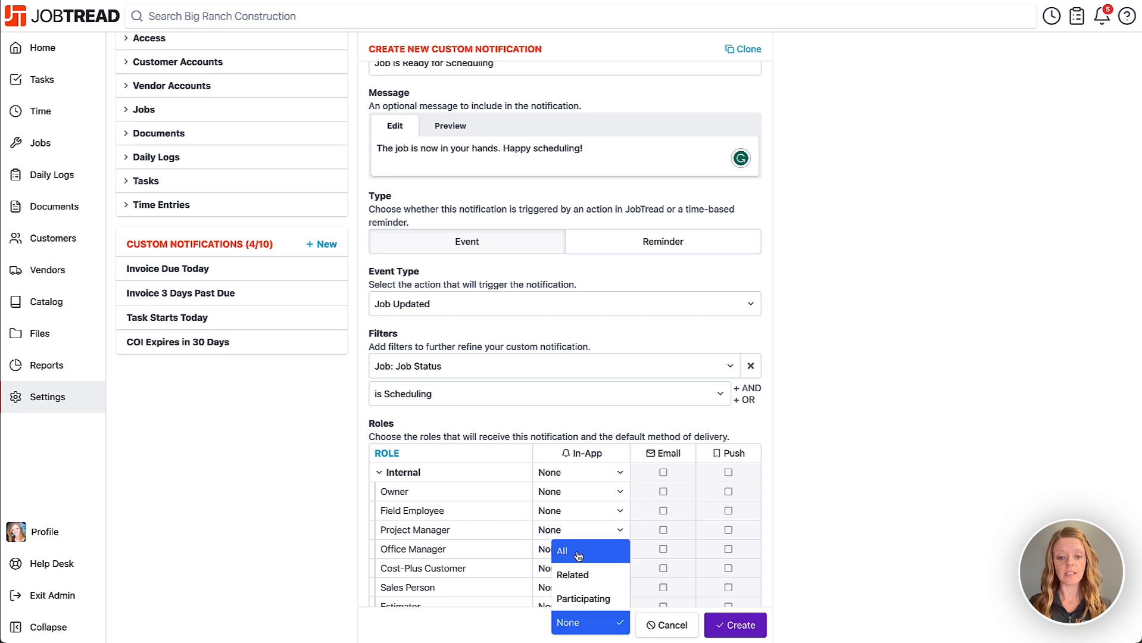
{"action": "left_click", "coordinate": [578, 551]}
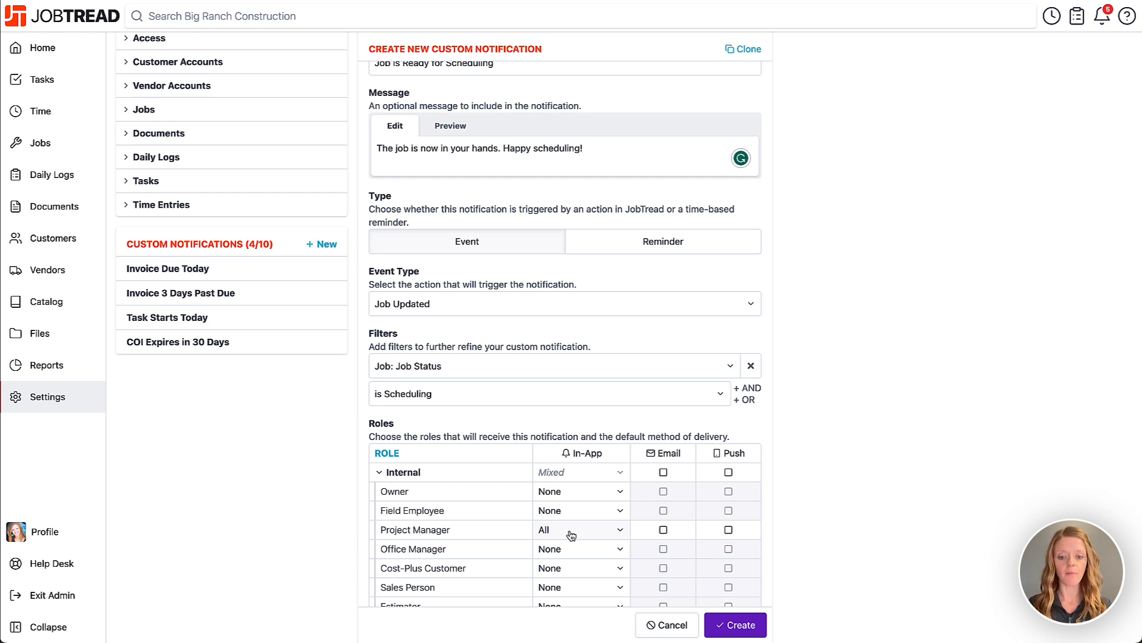
{"action": "left_click", "coordinate": [664, 531]}
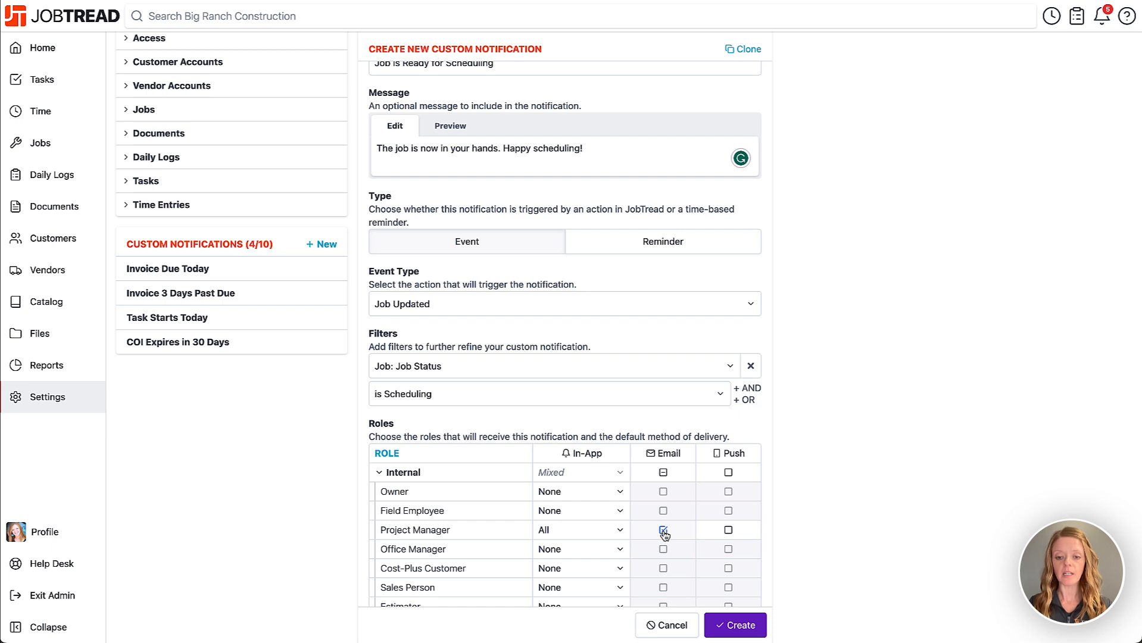
Step: Enable push delivery for the internal Project Manager role and create the custom notification
{"action": "left_click", "coordinate": [729, 532]}
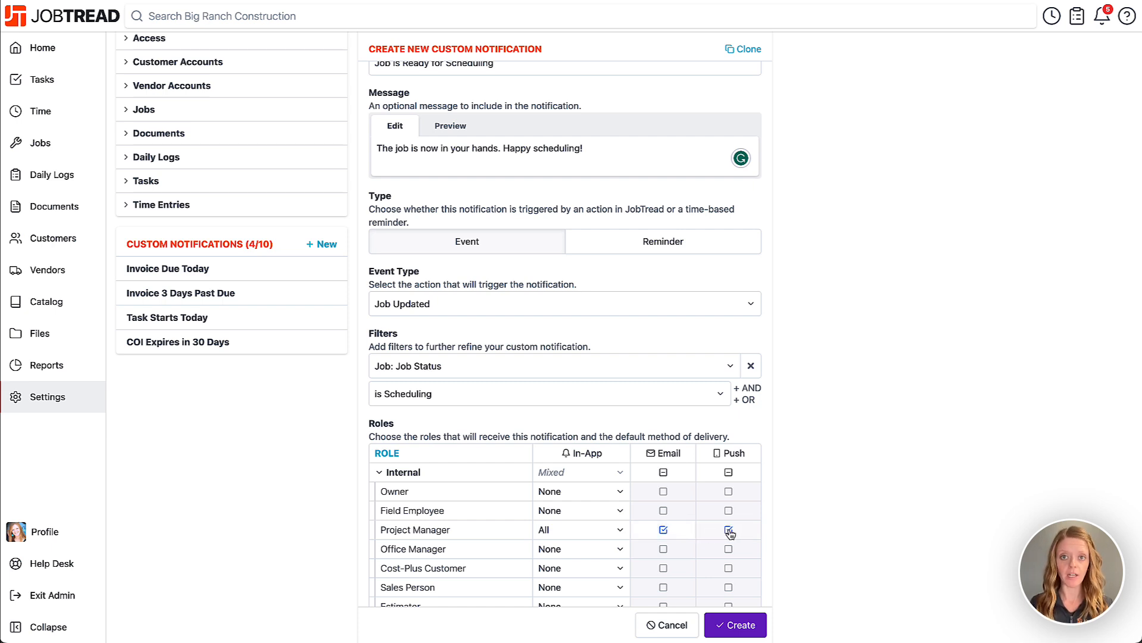
{"action": "scroll", "coordinate": [805, 518], "scroll_direction": "down", "scroll_amount": 1}
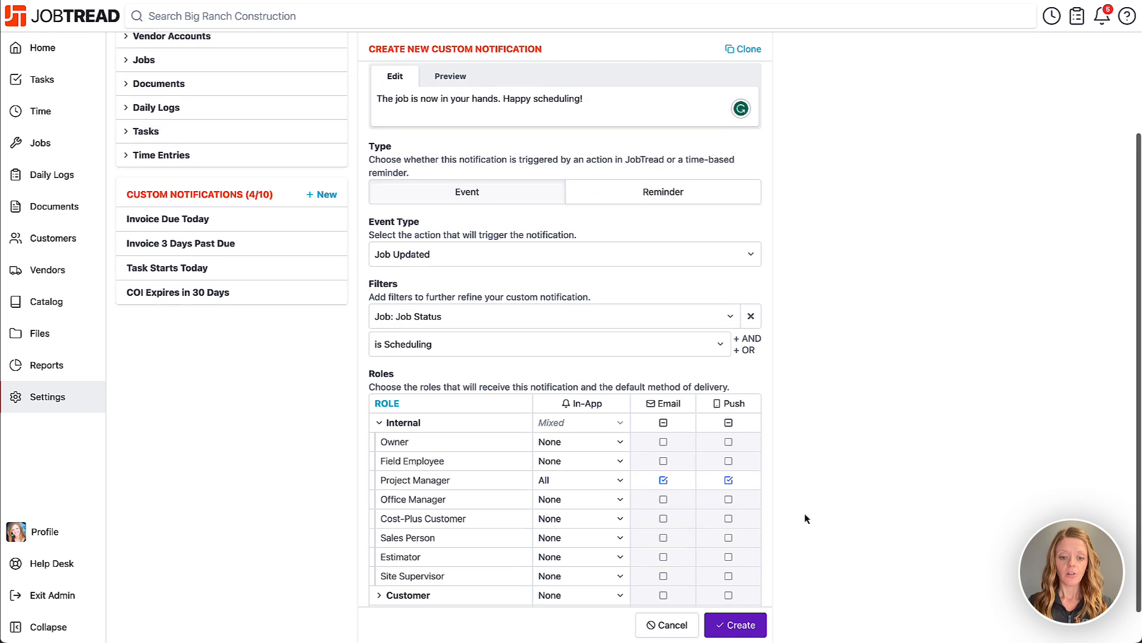
{"action": "scroll", "coordinate": [804, 515], "scroll_direction": "up", "scroll_amount": 1}
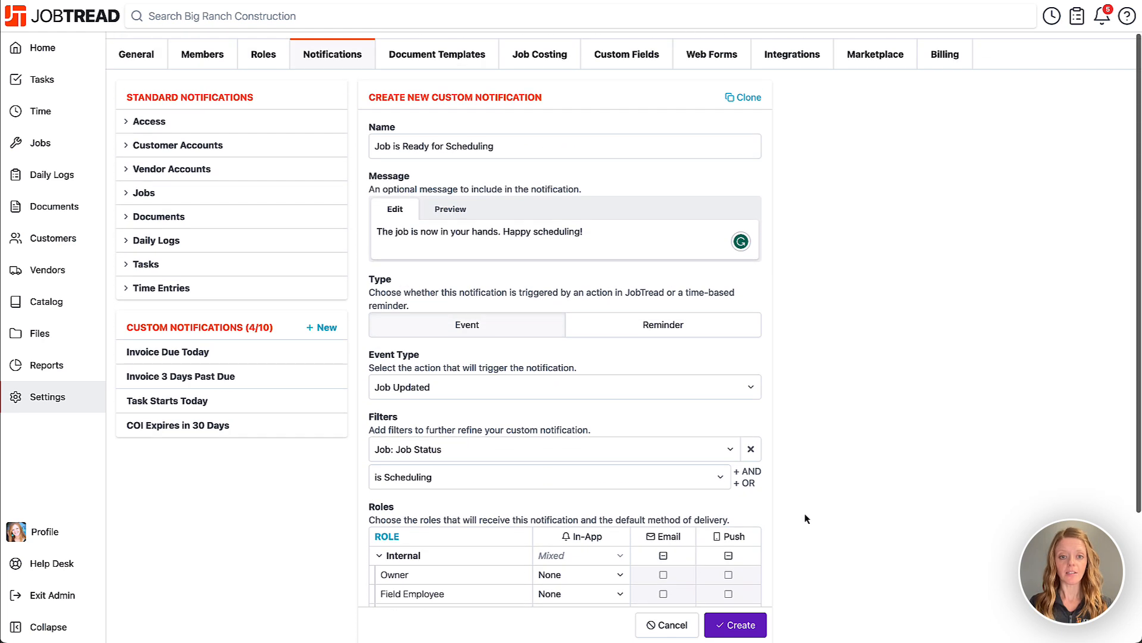
{"action": "left_click", "coordinate": [742, 625]}
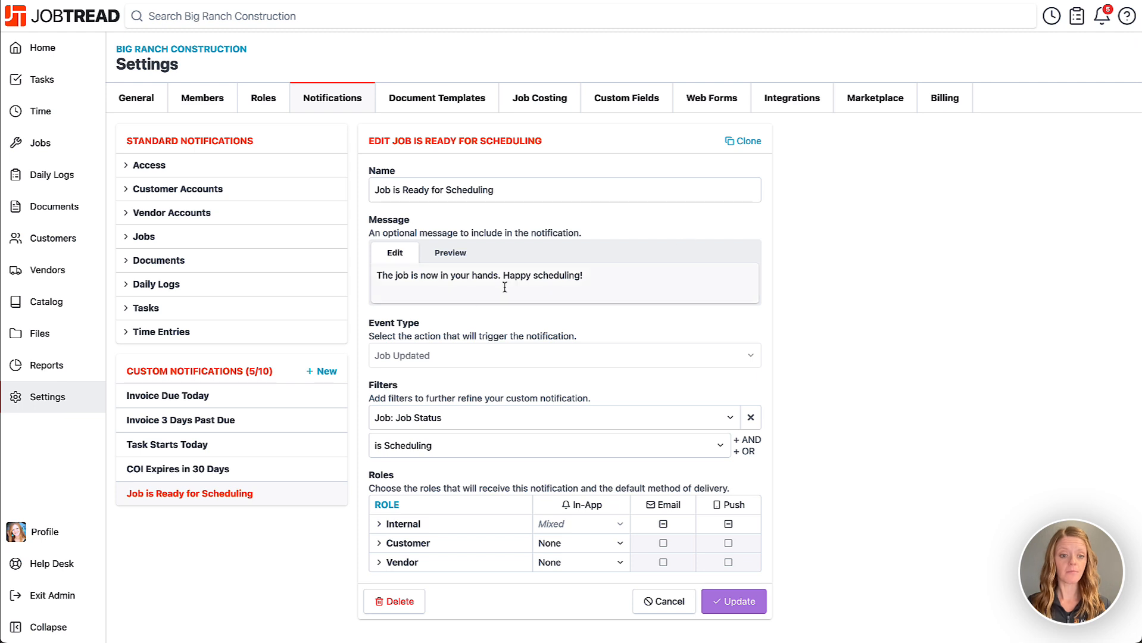
Step: Start another new custom notification and name it "Customer Proposal 5-Day Reminder"
{"action": "left_click", "coordinate": [328, 372]}
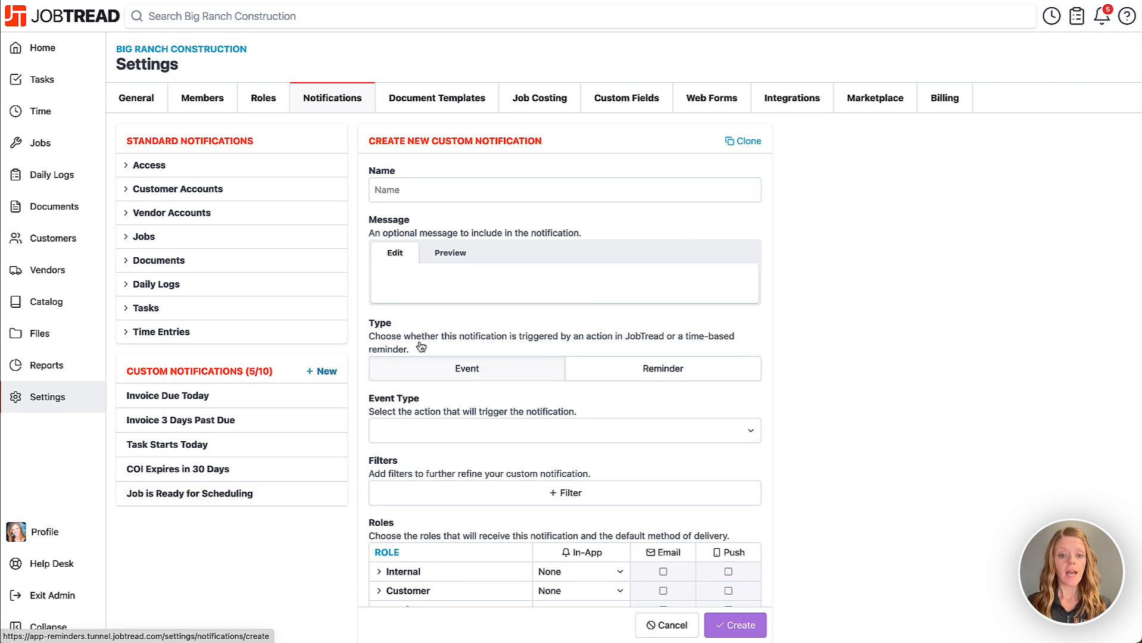
{"action": "left_click", "coordinate": [463, 197]}
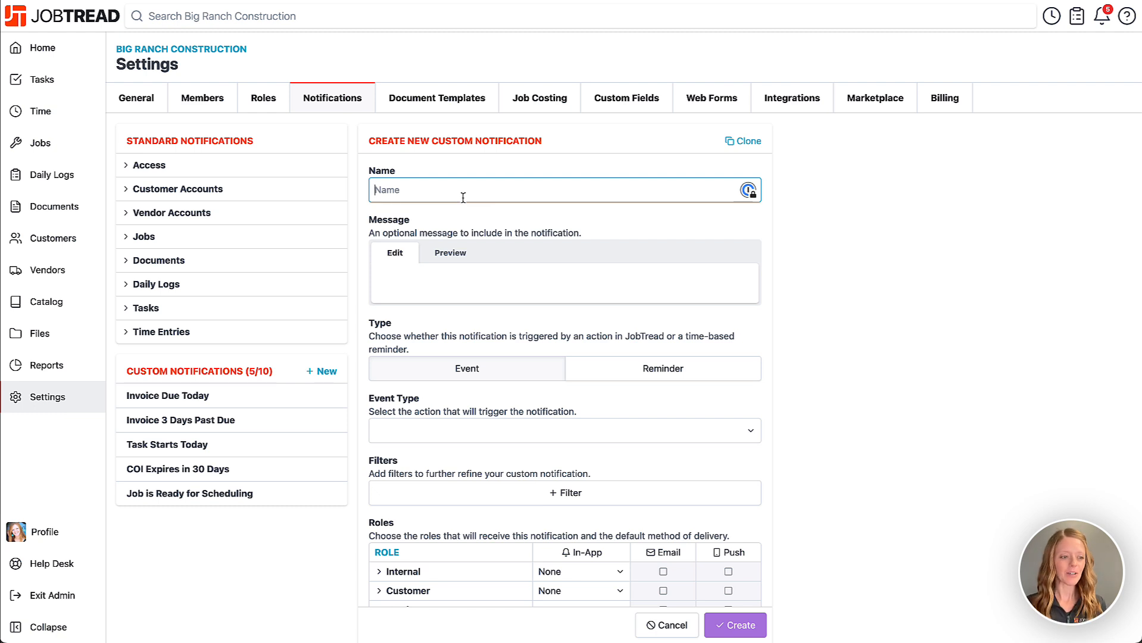
{"action": "type", "text": "Custo"}
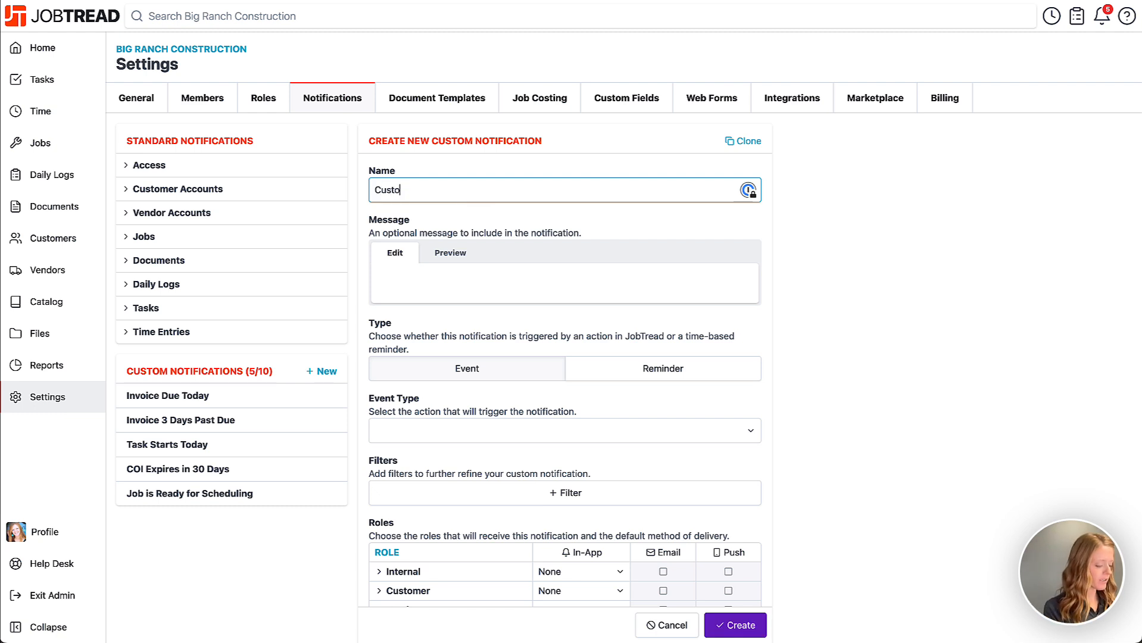
{"action": "type", "text": "mer Proposal "}
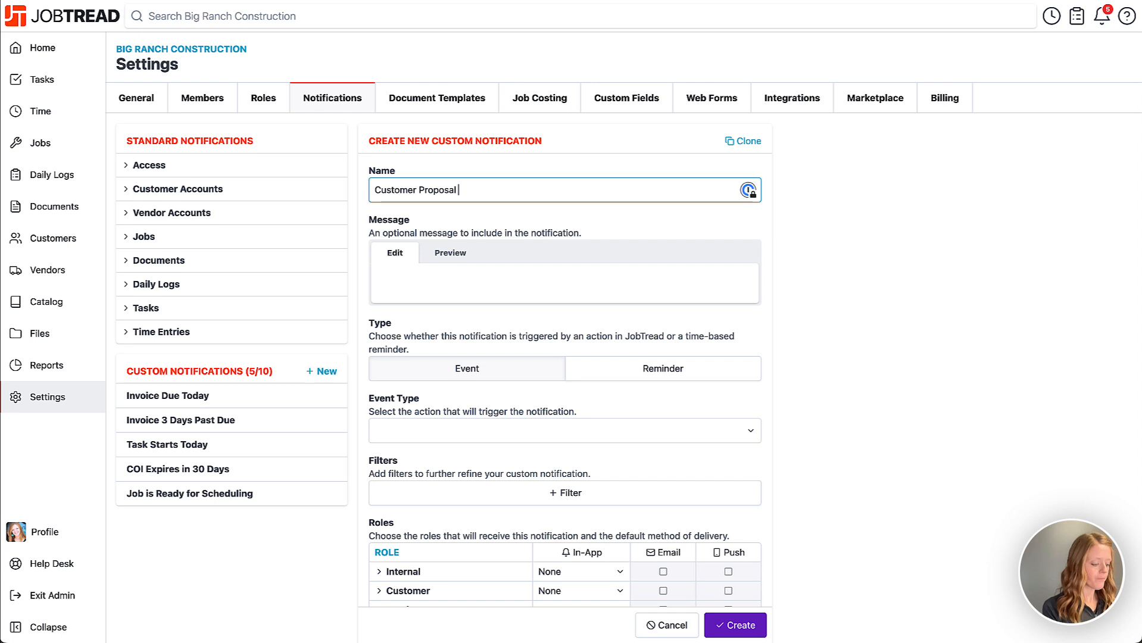
{"action": "type", "text": "5-Day "}
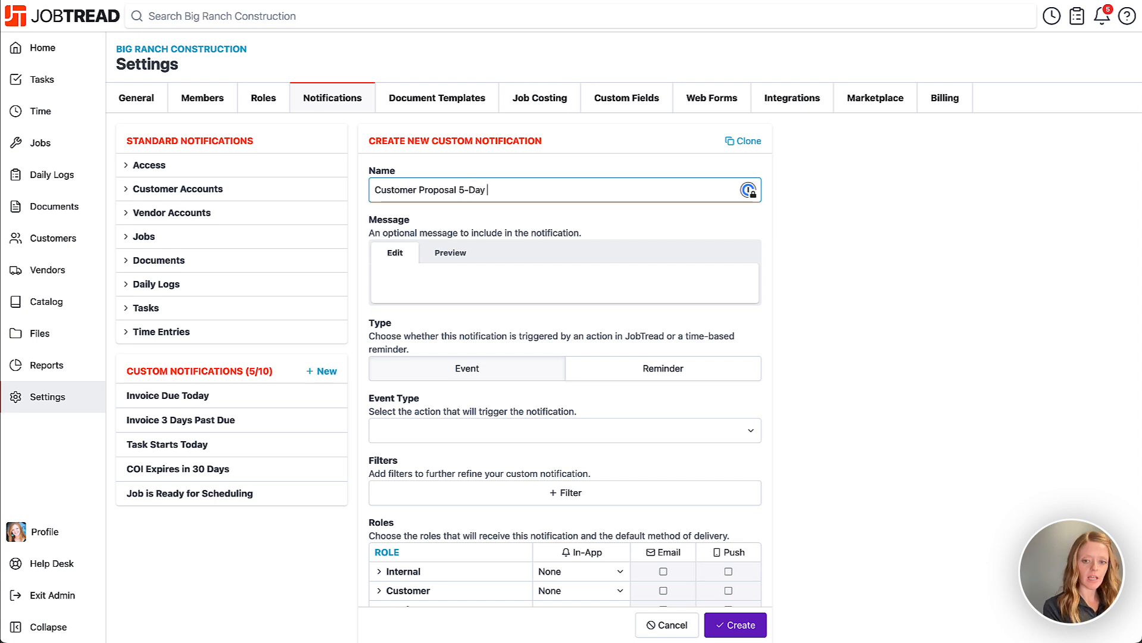
{"action": "type", "text": "Reminder"}
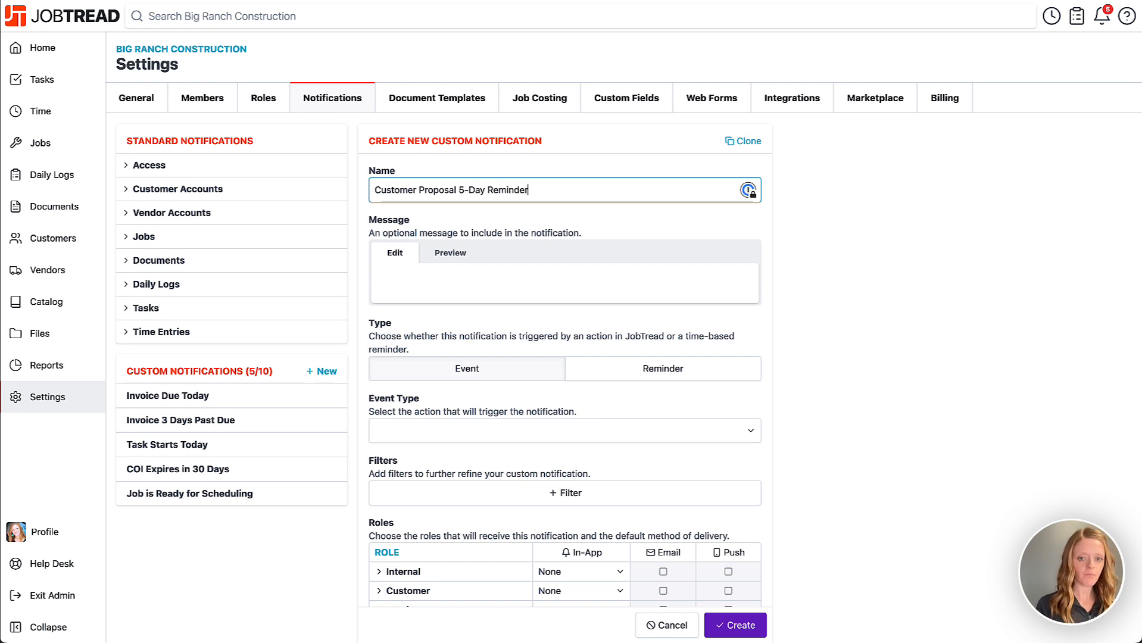
Step: Enter the message "Checking in to see if you have any questions about the proposal. We can't wait to help you build your dream home!"
{"action": "left_click", "coordinate": [466, 282]}
{"action": "type", "text": "Check"}
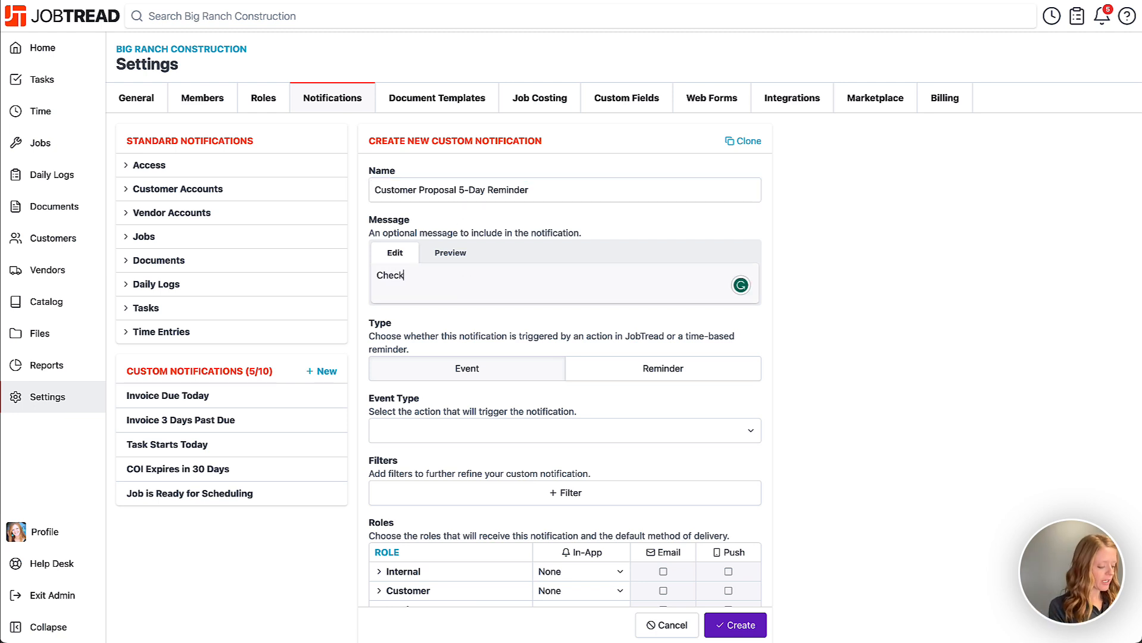
{"action": "type", "text": "ing in to see if "}
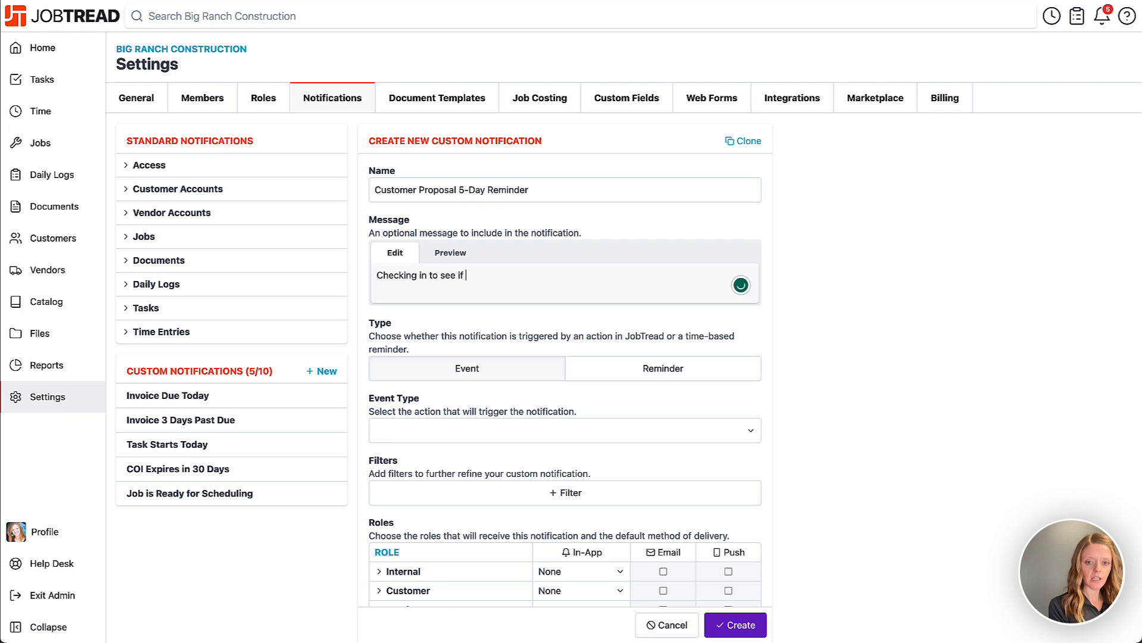
{"action": "type", "text": "you have any "}
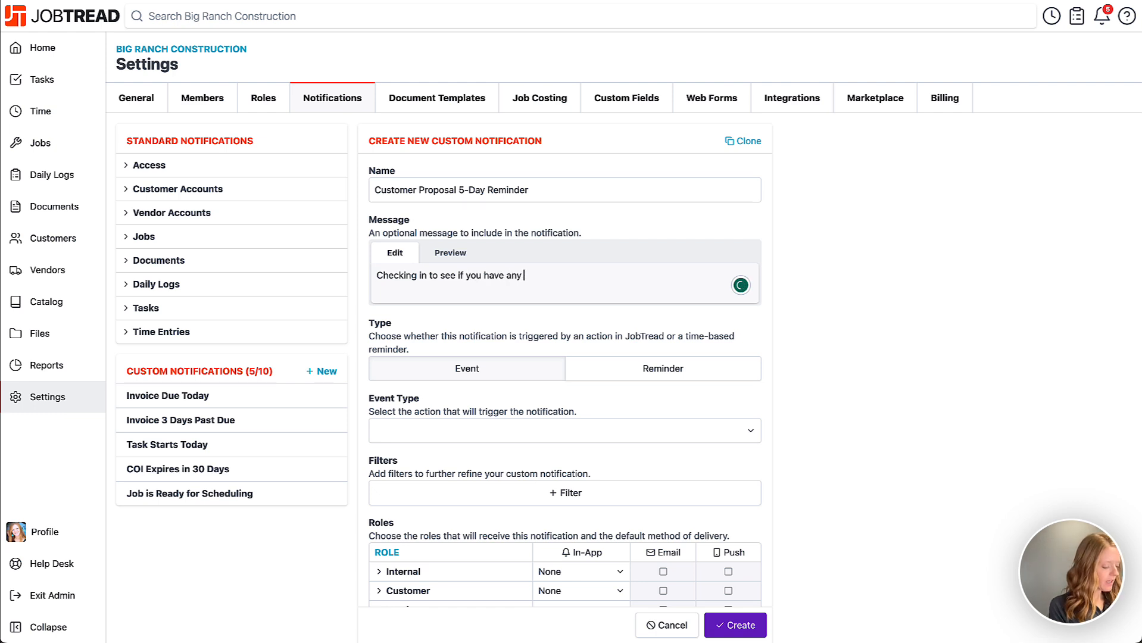
{"action": "type", "text": "questions about the p"}
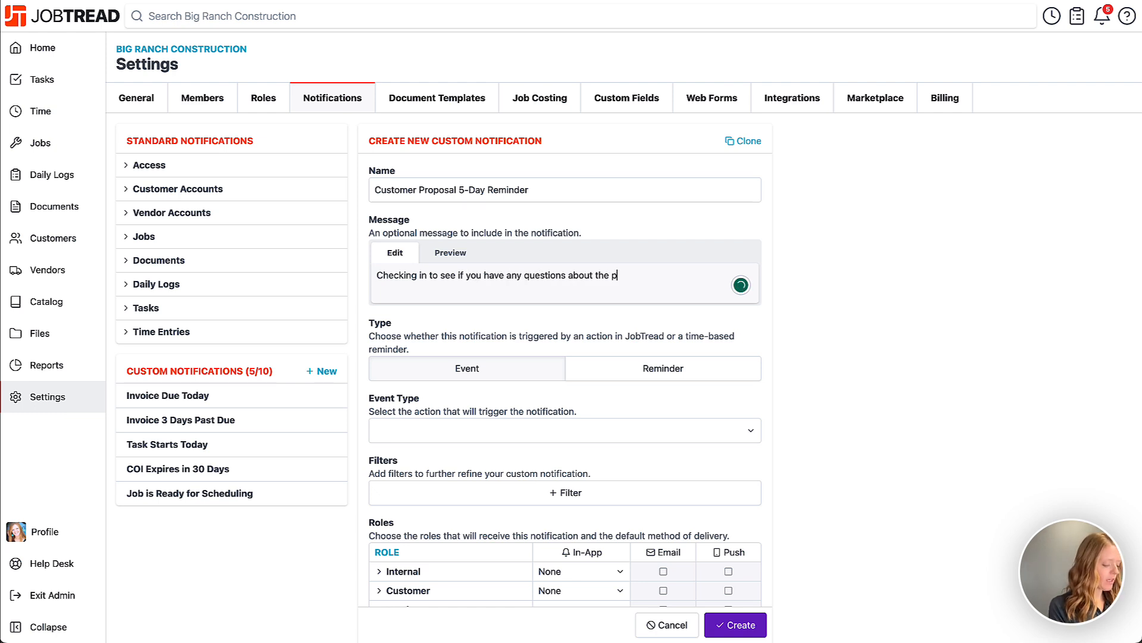
{"action": "type", "text": "roposal. We can't wait to help y"}
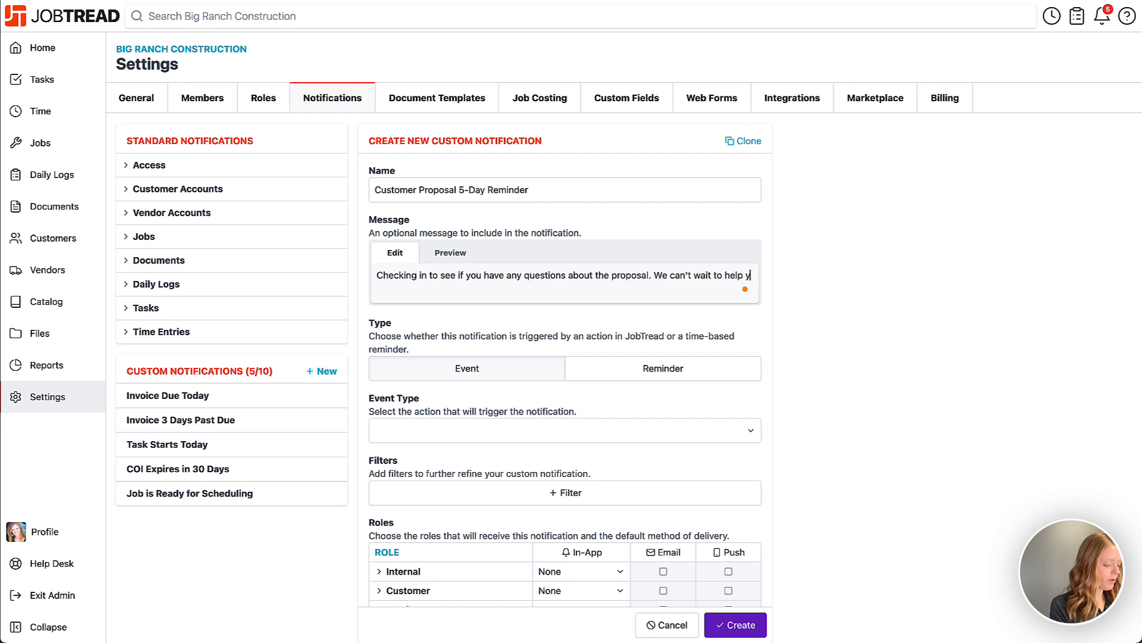
{"action": "type", "text": "ou build your dream ho"}
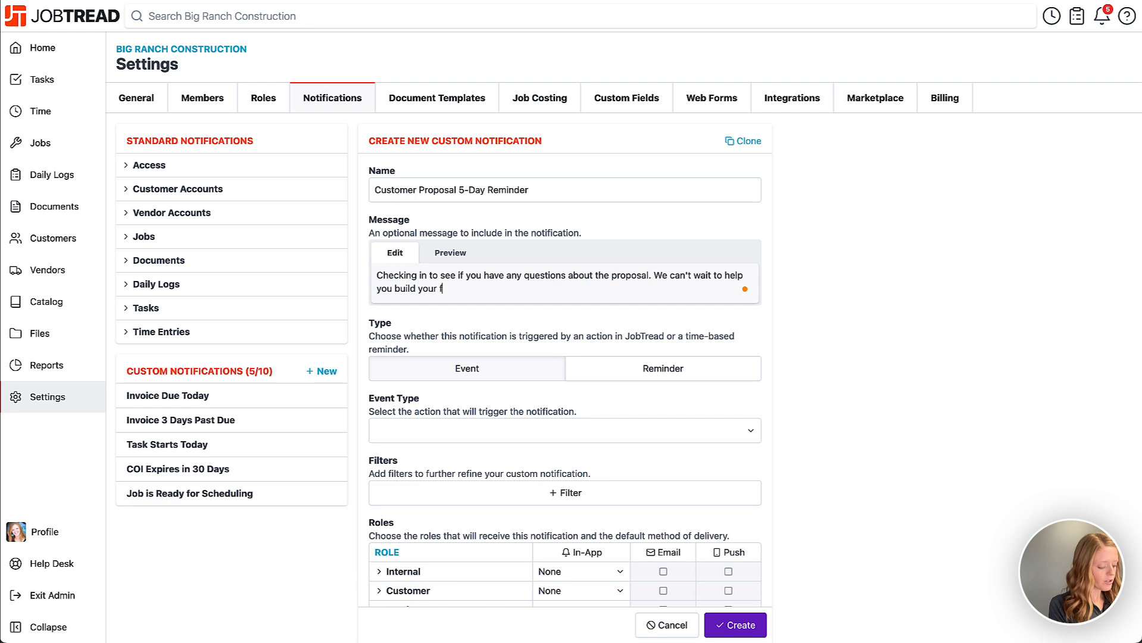
{"action": "type", "text": "me!"}
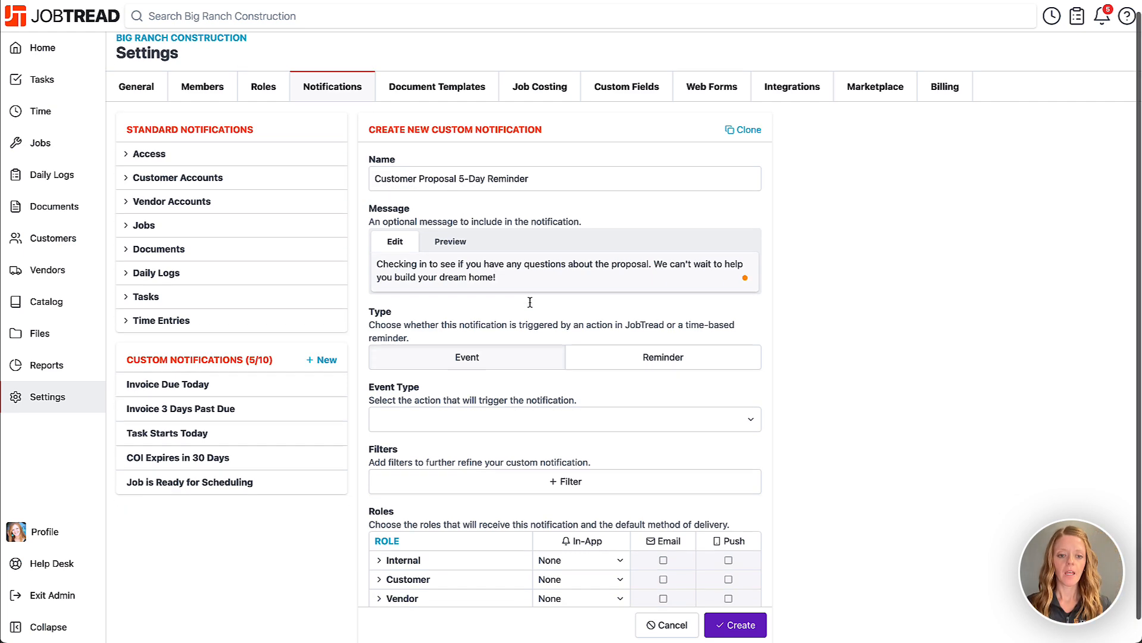
Step: Make the notification a Reminder triggered 5 days after the Document Issue Date
{"action": "scroll", "coordinate": [531, 307], "scroll_direction": "down", "scroll_amount": 1}
{"action": "scroll", "coordinate": [504, 310], "scroll_direction": "up", "scroll_amount": 1}
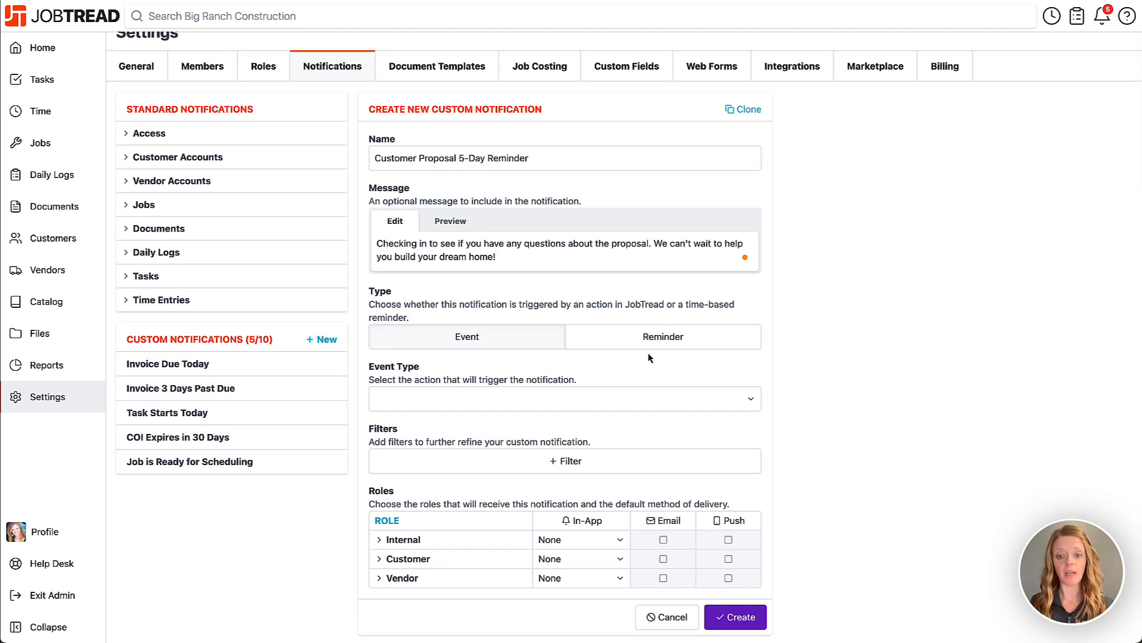
{"action": "left_click", "coordinate": [673, 343]}
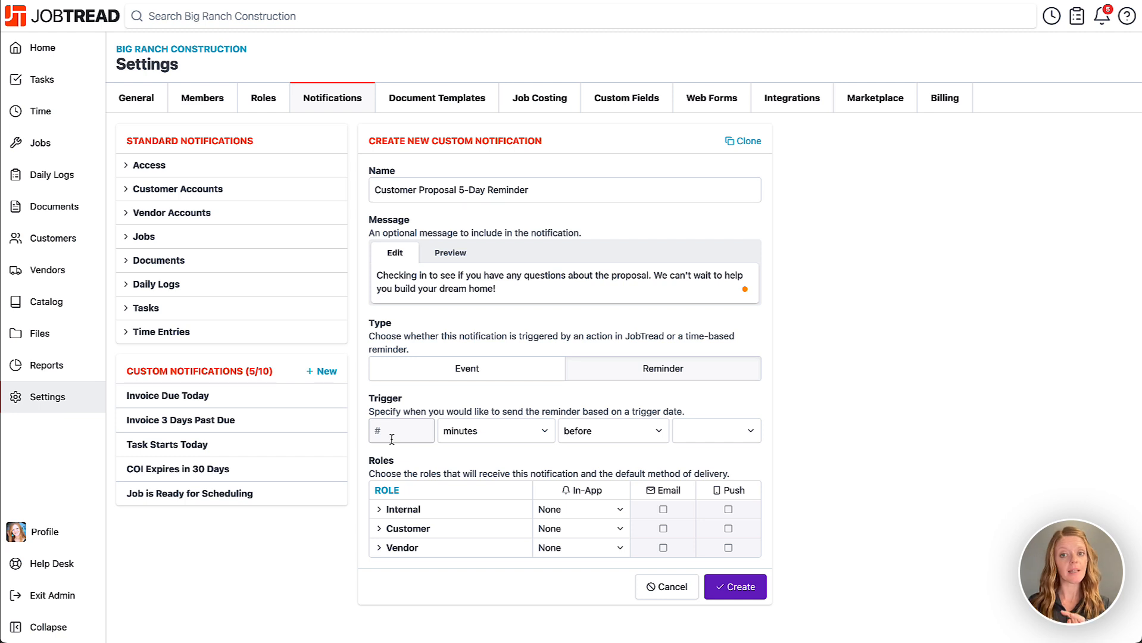
{"action": "left_click", "coordinate": [391, 440]}
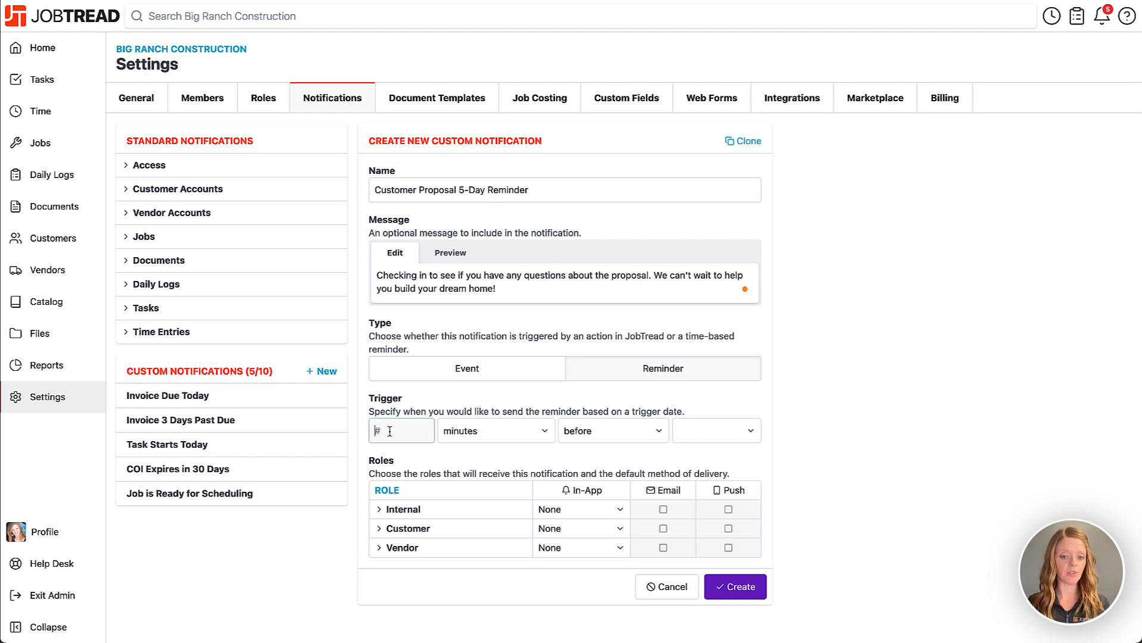
{"action": "type", "text": "5"}
{"action": "left_click", "coordinate": [485, 439]}
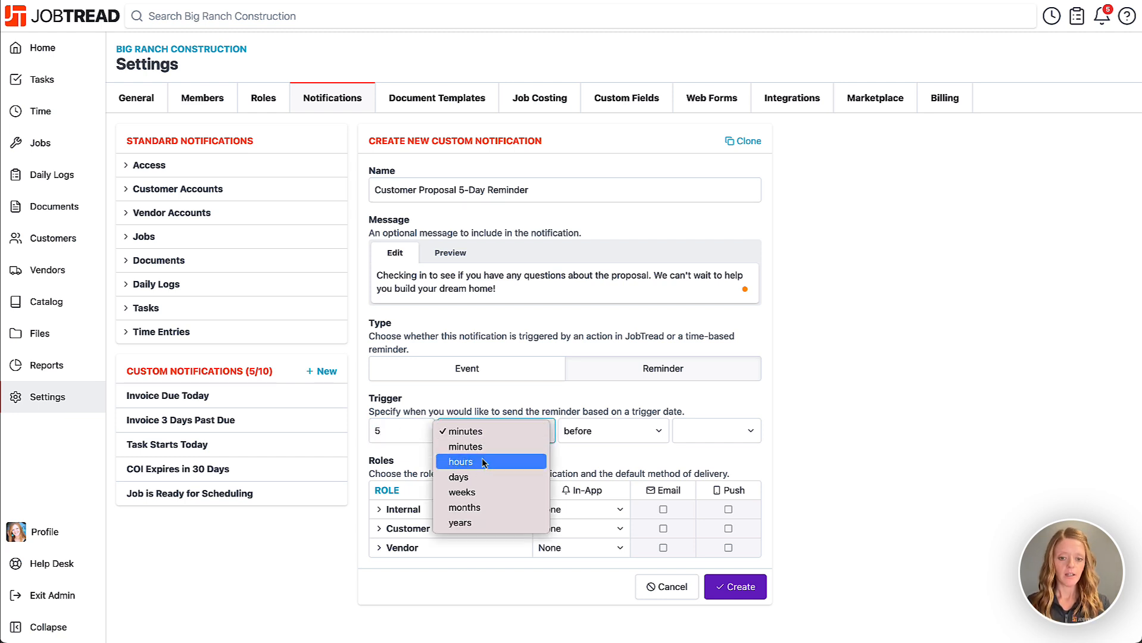
{"action": "left_click", "coordinate": [484, 476]}
{"action": "left_click", "coordinate": [603, 436]}
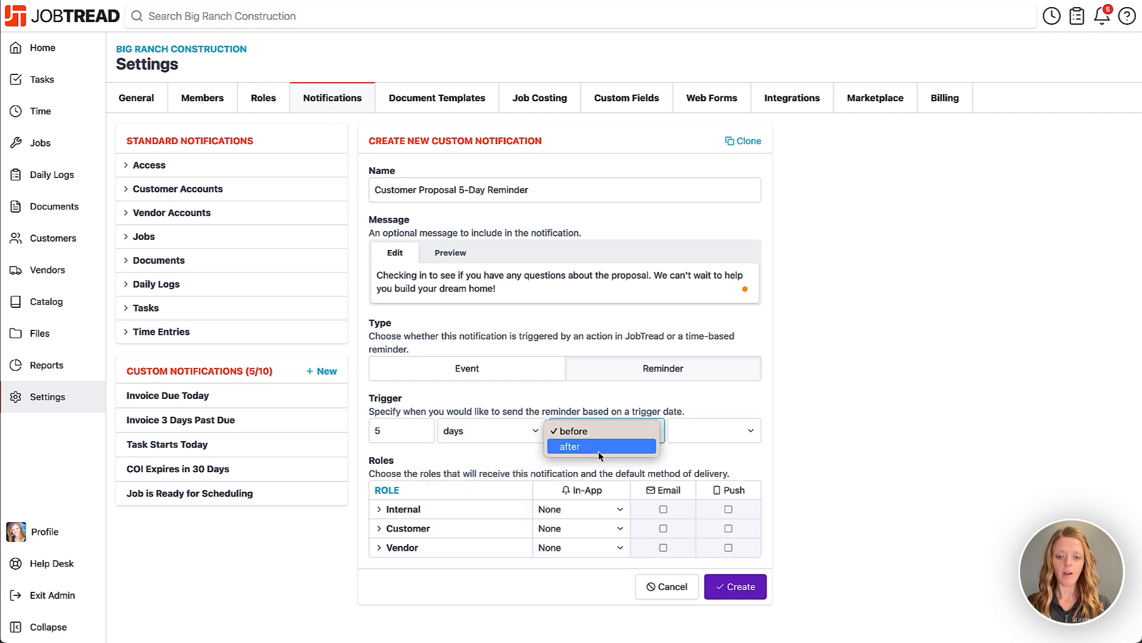
{"action": "left_click", "coordinate": [599, 450]}
{"action": "left_click", "coordinate": [737, 447]}
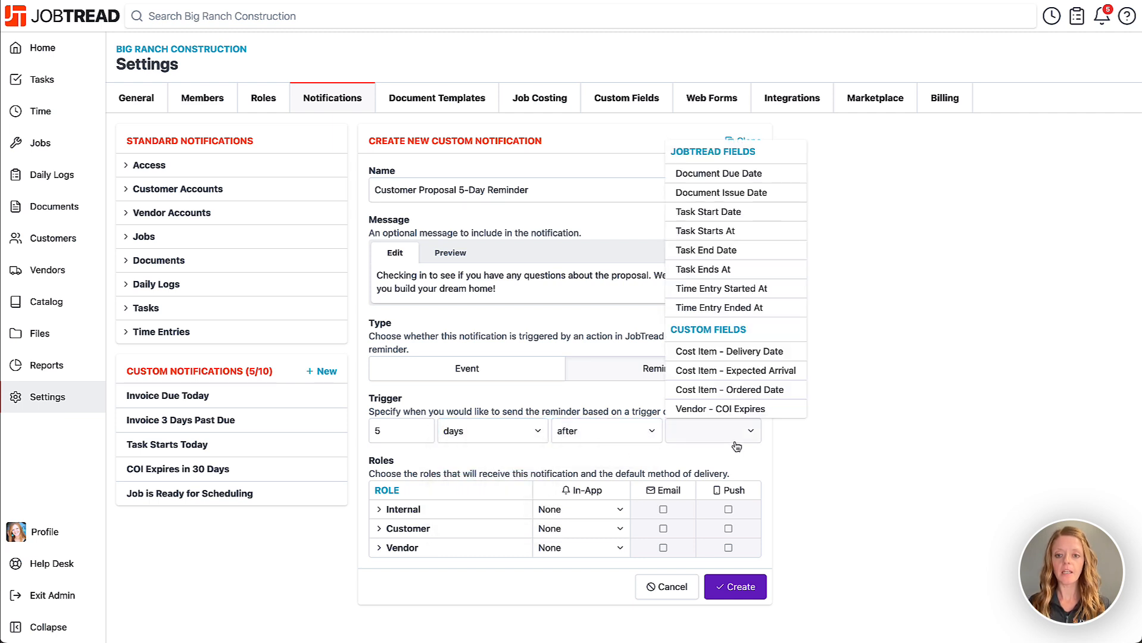
{"action": "left_click", "coordinate": [730, 199]}
Step: Set the reminder's notification time to 9:00 AM
{"action": "scroll", "coordinate": [832, 484], "scroll_direction": "down", "scroll_amount": 2}
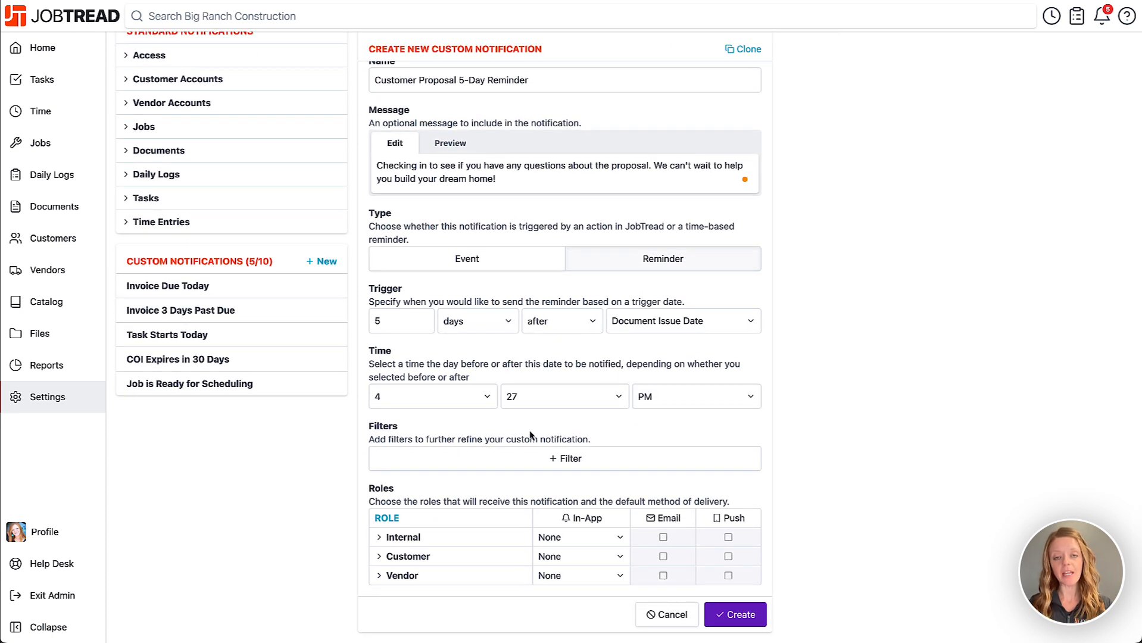
{"action": "left_click", "coordinate": [475, 403]}
{"action": "left_click", "coordinate": [442, 475]}
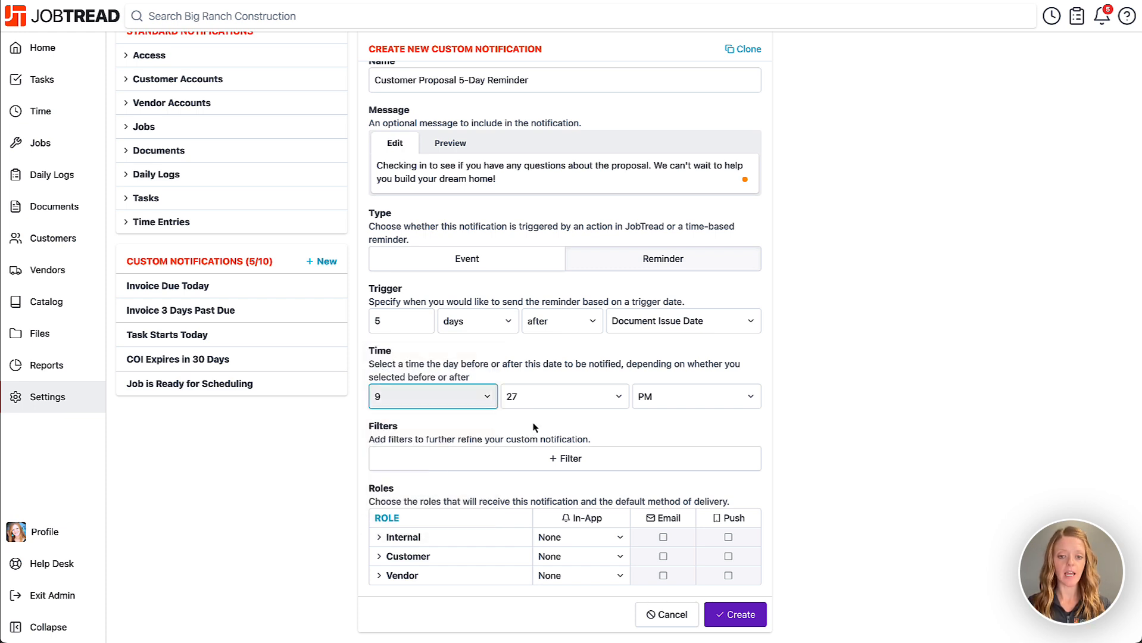
{"action": "left_click", "coordinate": [548, 398]}
{"action": "left_click", "coordinate": [524, 0]}
{"action": "left_click", "coordinate": [654, 397]}
{"action": "left_click", "coordinate": [666, 387]}
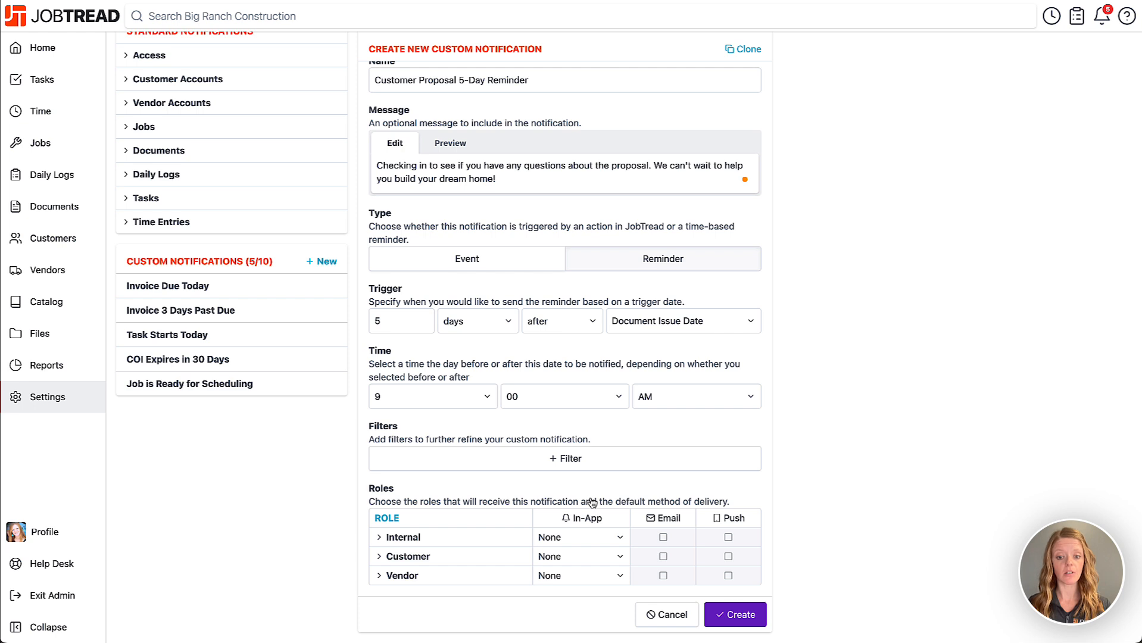
Step: Add a filter to the reminder with the field Type and the condition "is Customer Order"
{"action": "left_click", "coordinate": [543, 463]}
{"action": "left_click", "coordinate": [554, 459]}
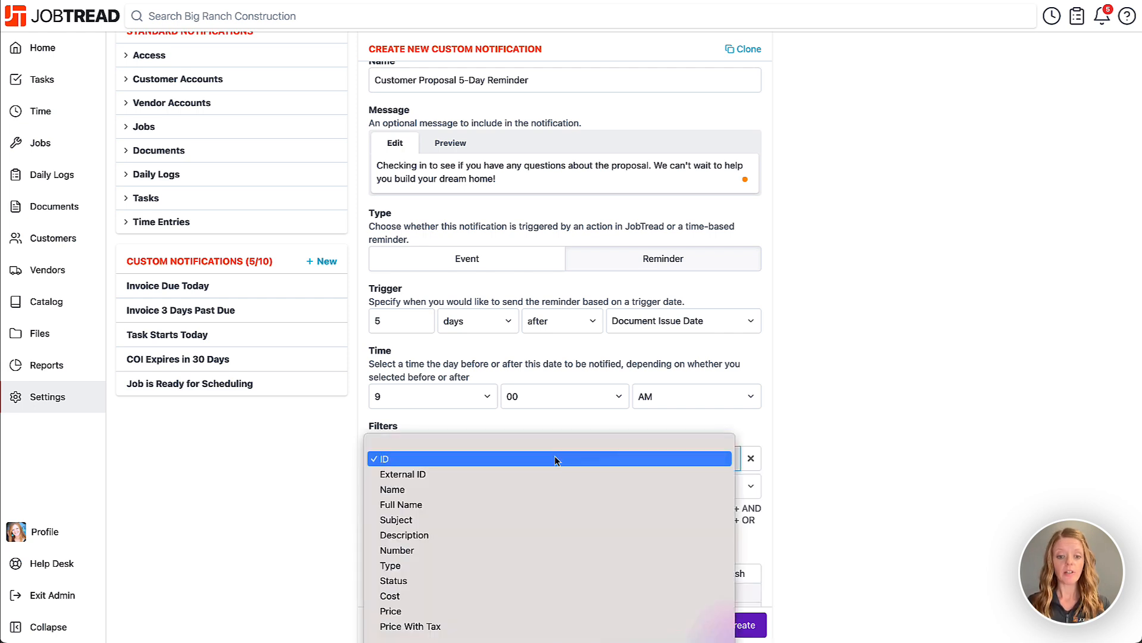
{"action": "left_click", "coordinate": [509, 565]}
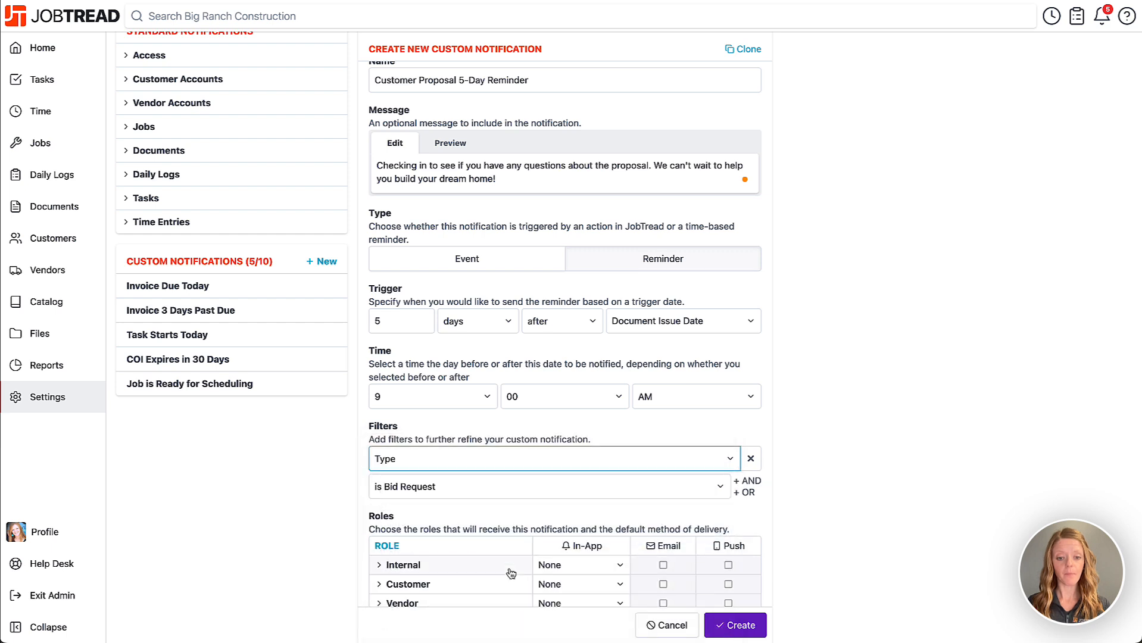
{"action": "left_click", "coordinate": [467, 498]}
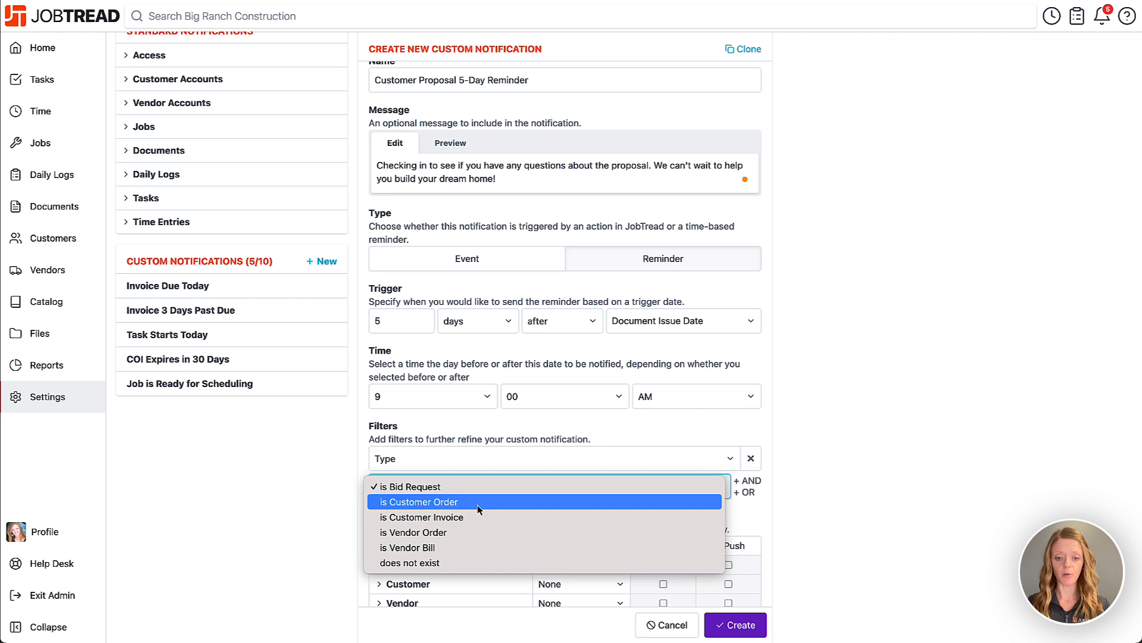
{"action": "left_click", "coordinate": [478, 505]}
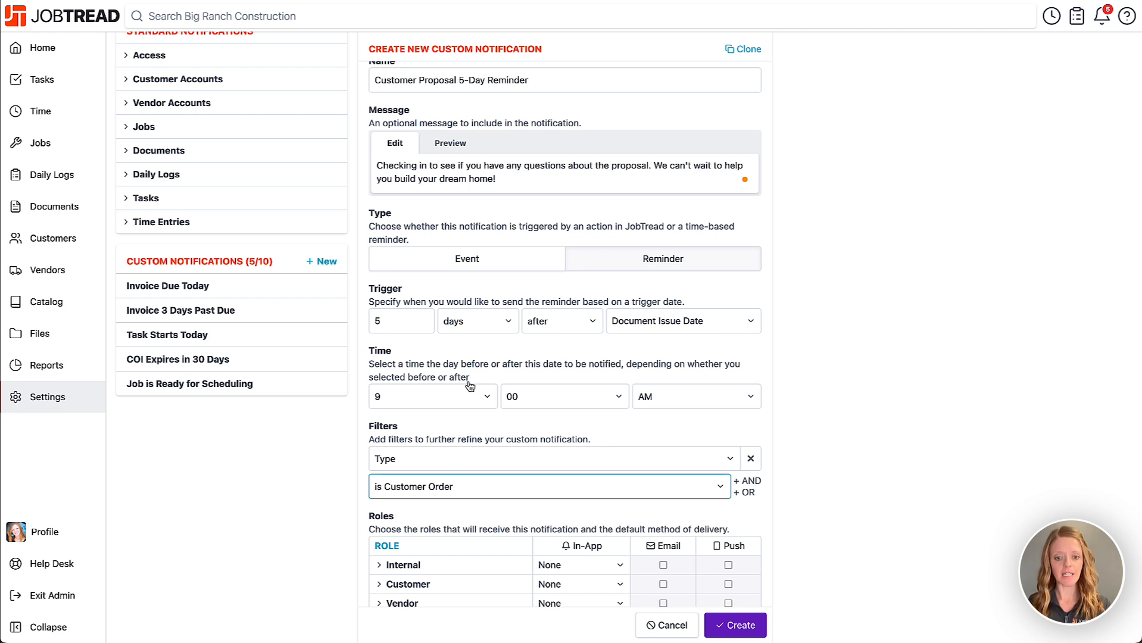
Step: Add an AND filter to the reminder with the field Status and the condition "is Pending / Open / Payable"
{"action": "left_click", "coordinate": [745, 482]}
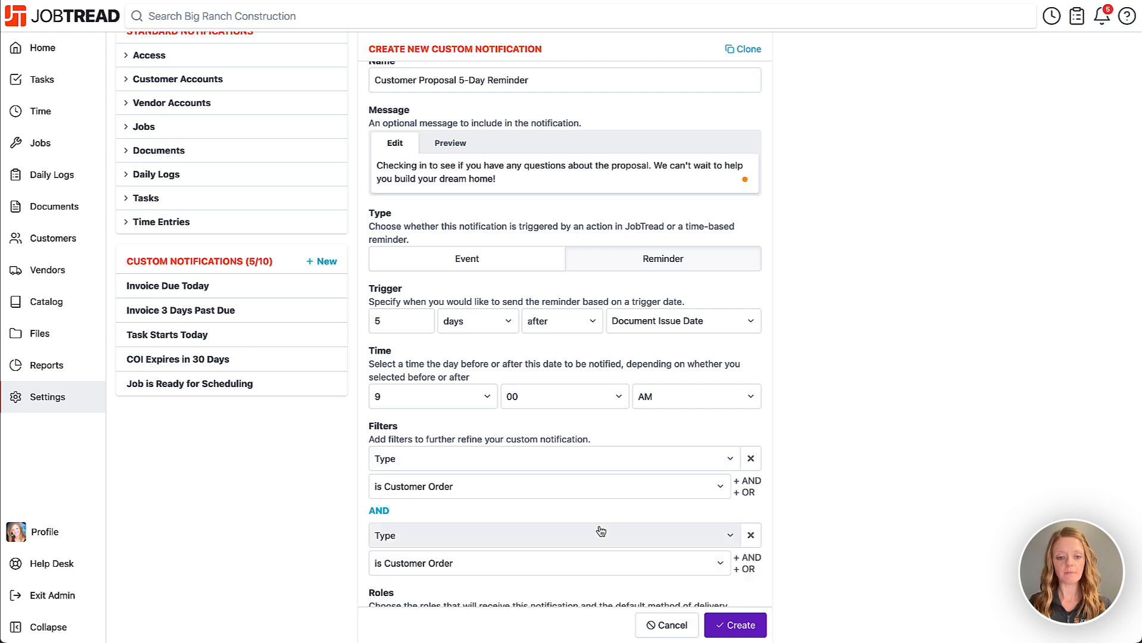
{"action": "scroll", "coordinate": [596, 530], "scroll_direction": "down", "scroll_amount": 2}
{"action": "left_click", "coordinate": [446, 458]}
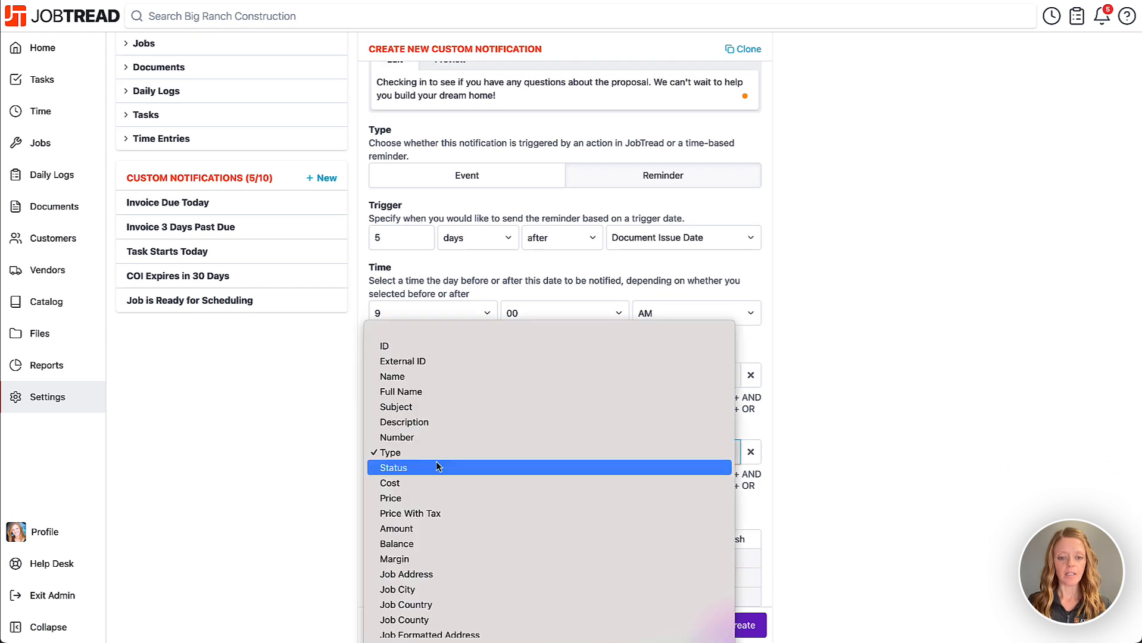
{"action": "left_click", "coordinate": [431, 471]}
{"action": "left_click", "coordinate": [435, 484]}
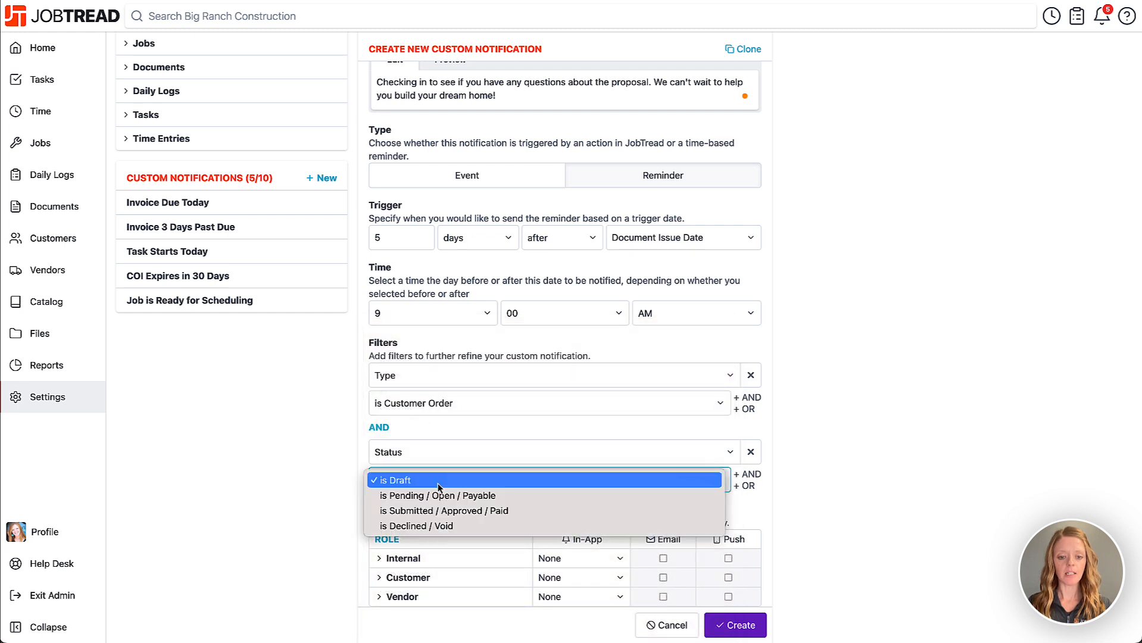
{"action": "left_click", "coordinate": [508, 499]}
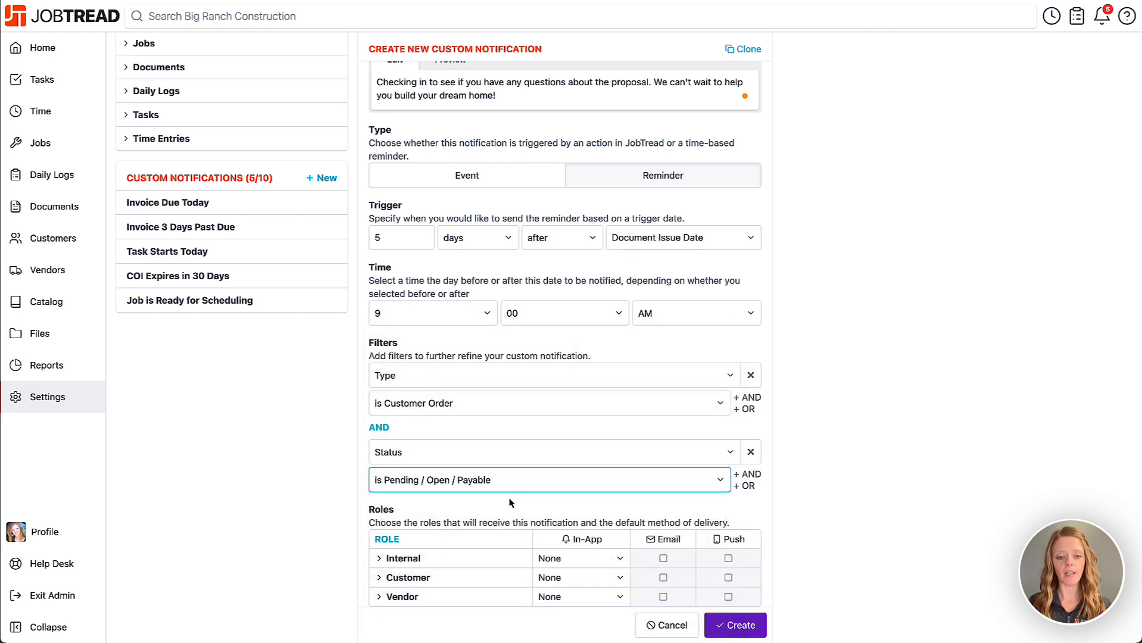
{"action": "scroll", "coordinate": [844, 513], "scroll_direction": "down", "scroll_amount": 1}
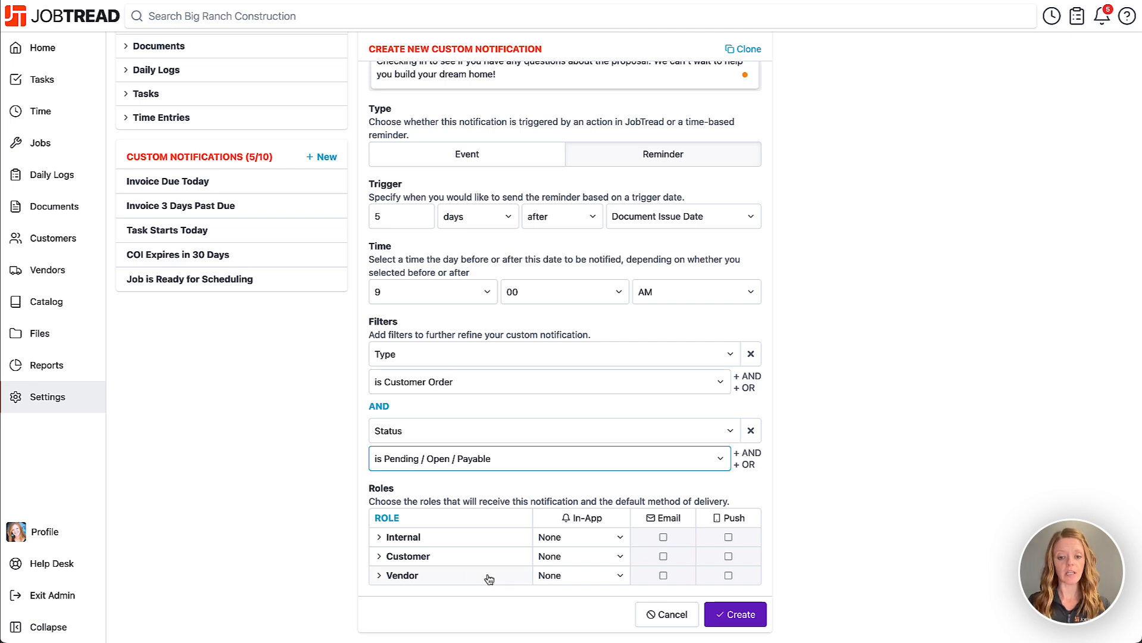
Step: Set In-App delivery to All and enable Email for every Customer role, and create the custom notification
{"action": "left_click", "coordinate": [378, 557]}
{"action": "scroll", "coordinate": [405, 530], "scroll_direction": "down", "scroll_amount": 1}
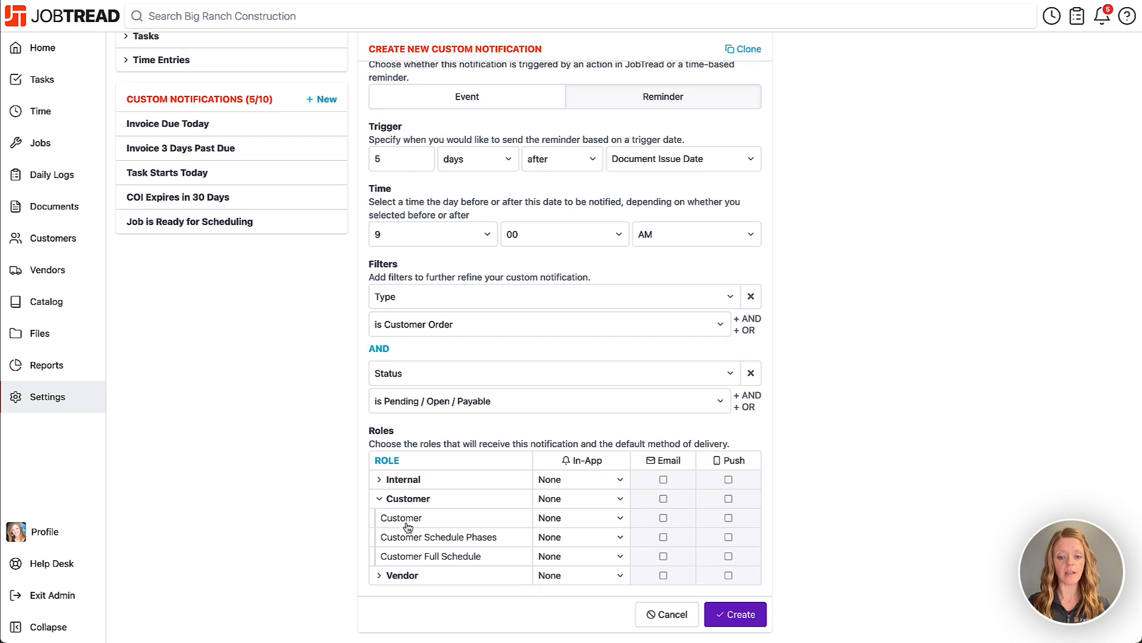
{"action": "left_click", "coordinate": [581, 517]}
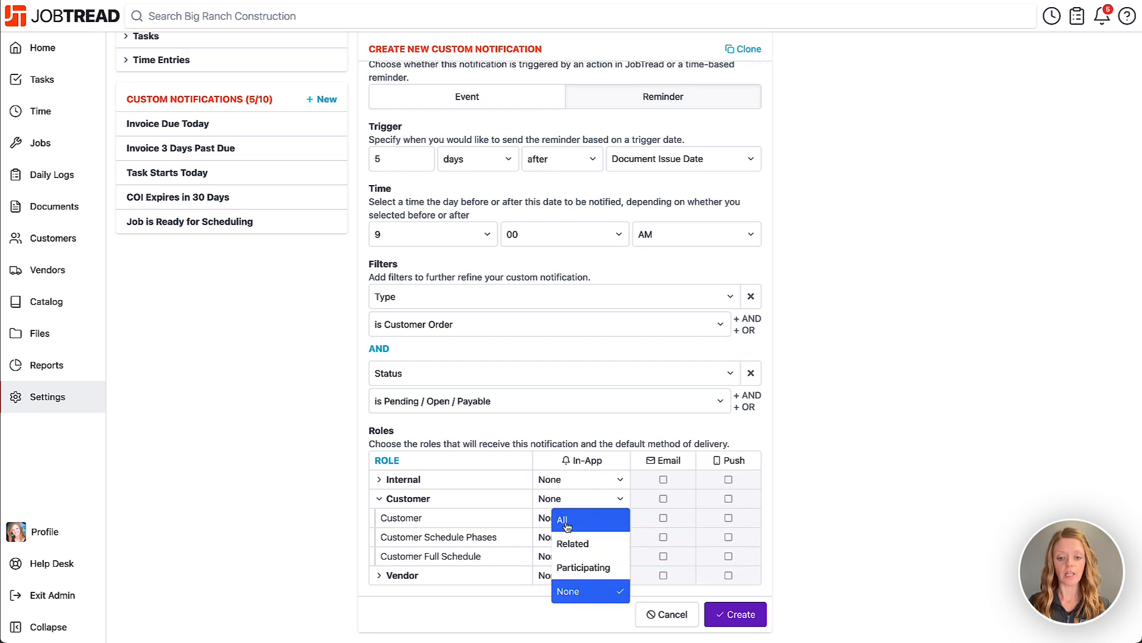
{"action": "left_click", "coordinate": [563, 522]}
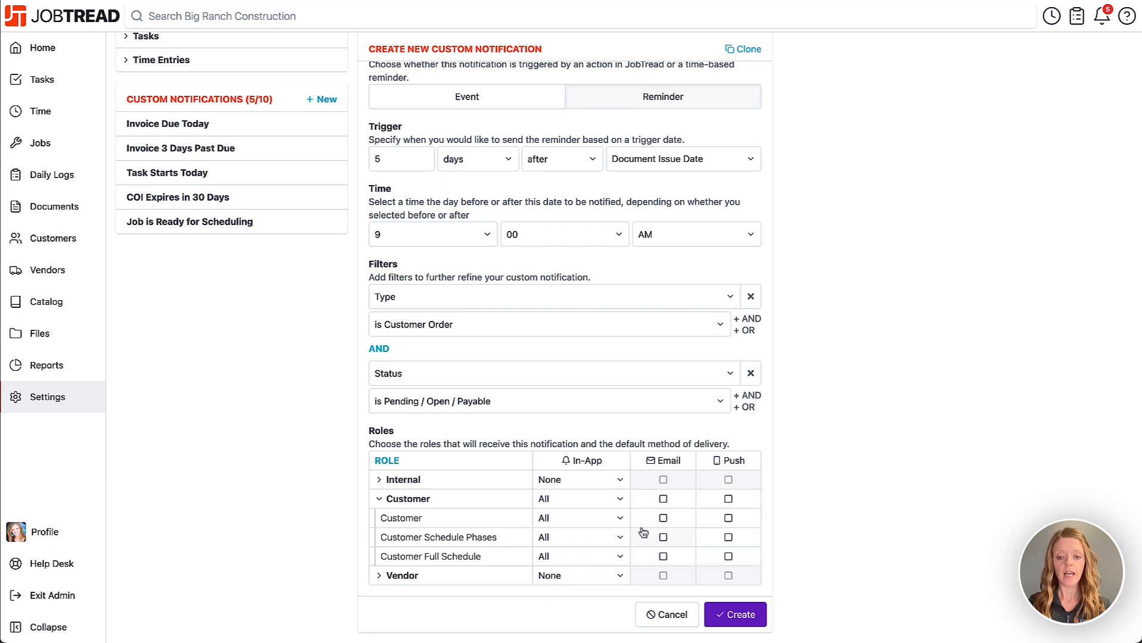
{"action": "left_click", "coordinate": [663, 499]}
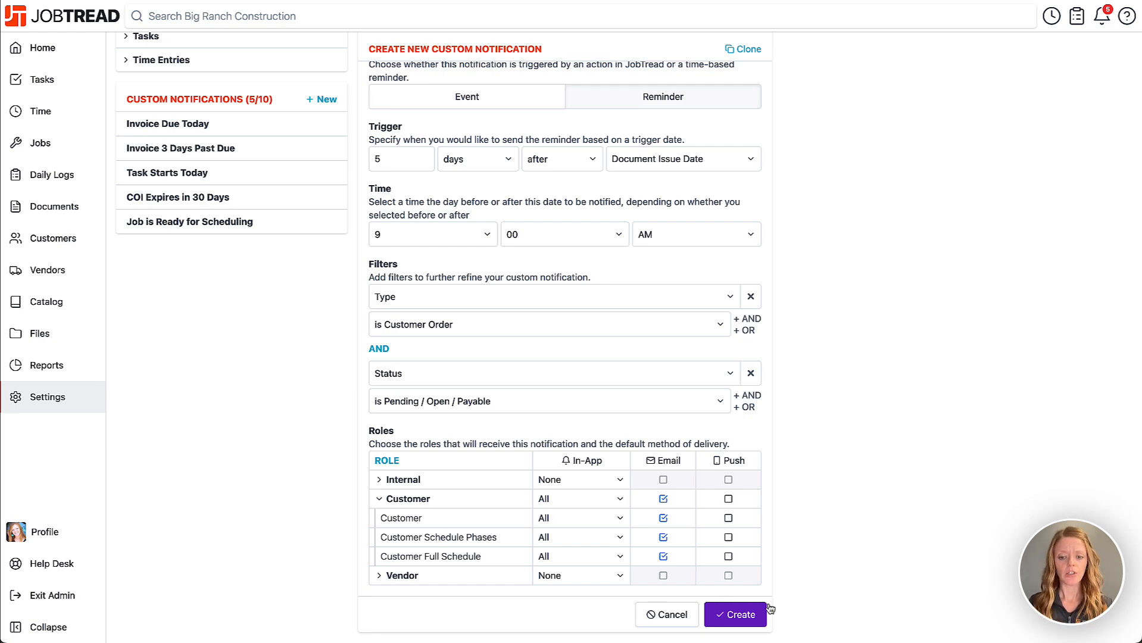
{"action": "left_click", "coordinate": [727, 620]}
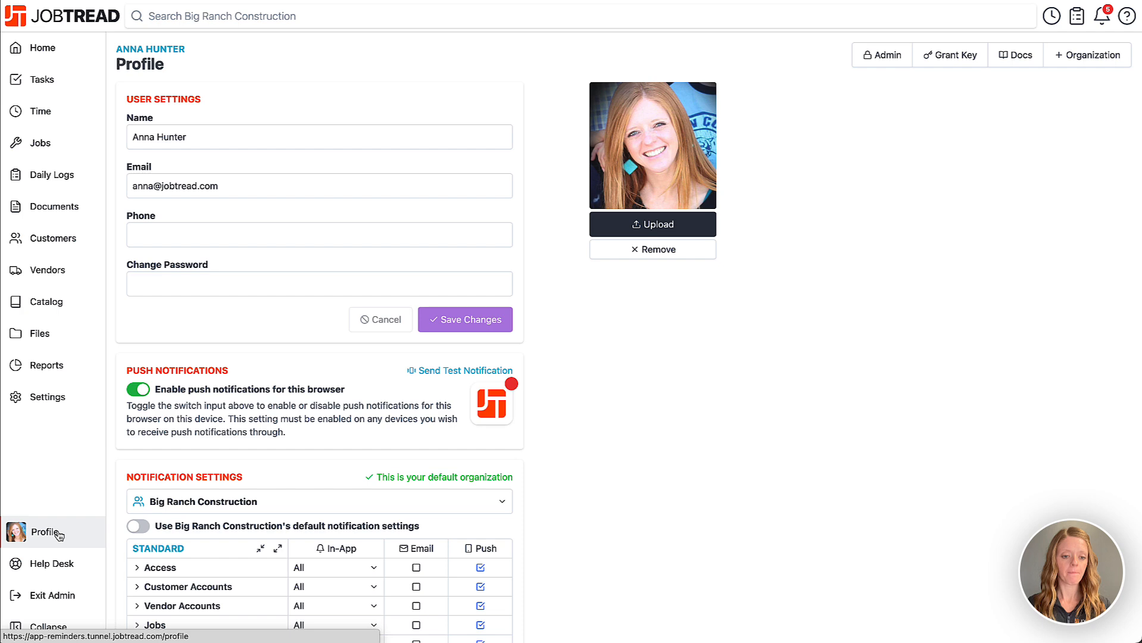
Step: In the profile's notification settings, switch the organization defaults on and back off, and expand the Vendor Accounts notifications to examine their delivery options
{"action": "scroll", "coordinate": [677, 516], "scroll_direction": "down", "scroll_amount": 3}
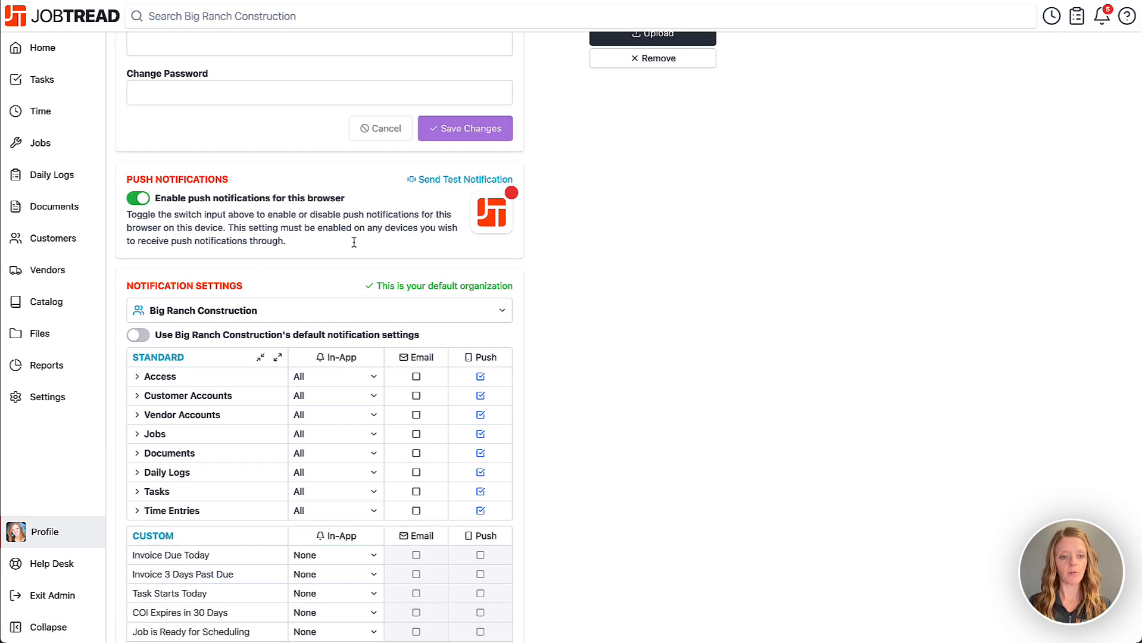
{"action": "scroll", "coordinate": [359, 184], "scroll_direction": "down", "scroll_amount": 1}
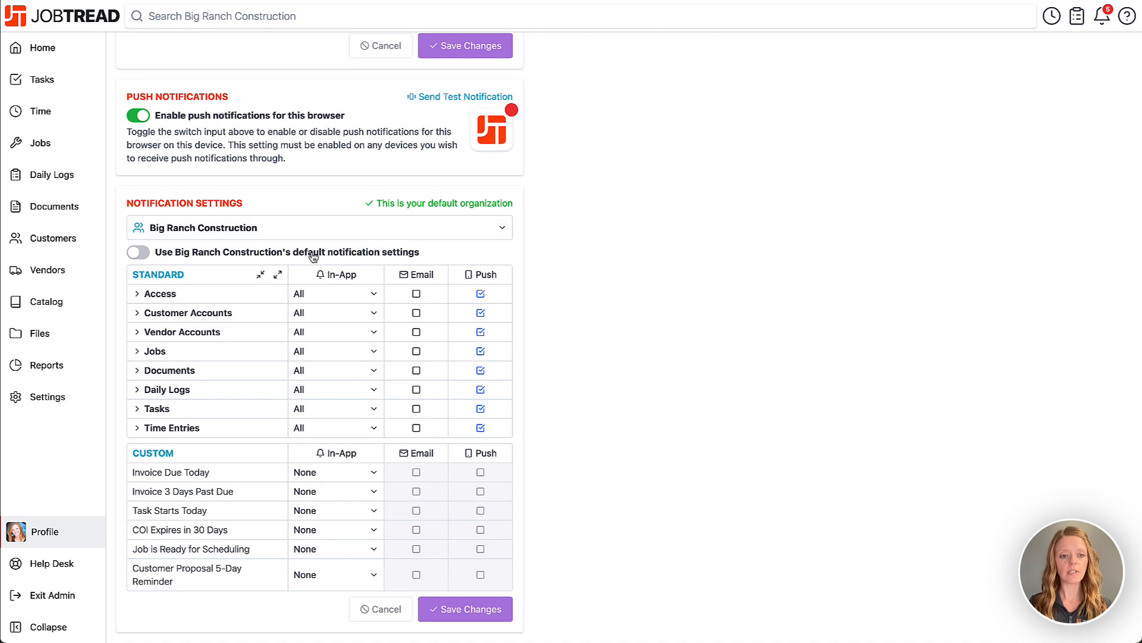
{"action": "left_click", "coordinate": [139, 253]}
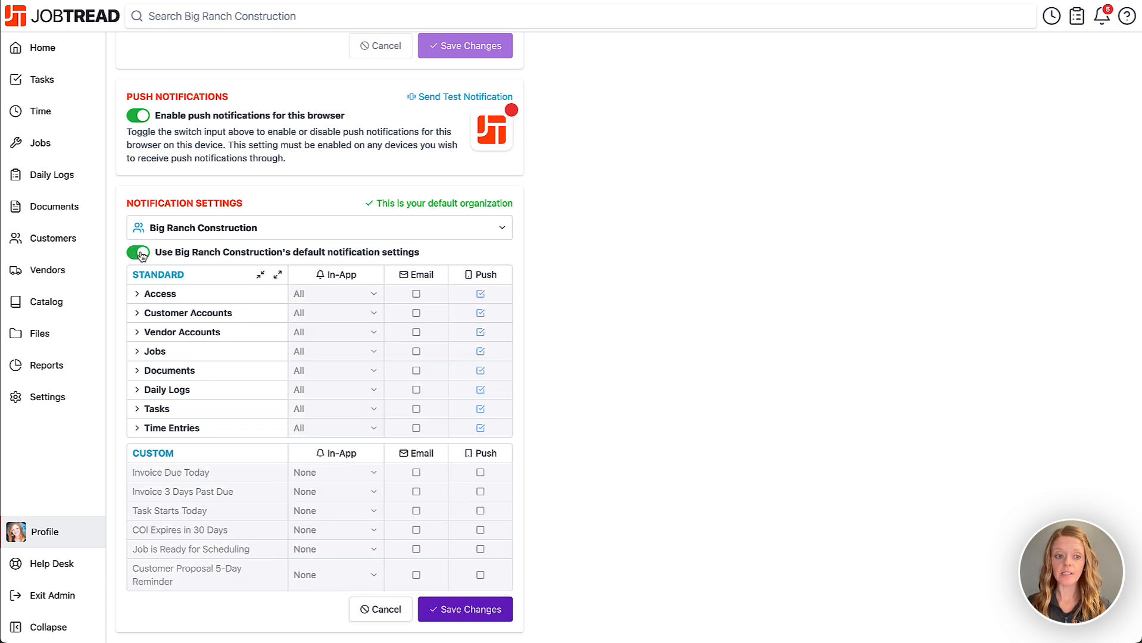
{"action": "left_click", "coordinate": [140, 254]}
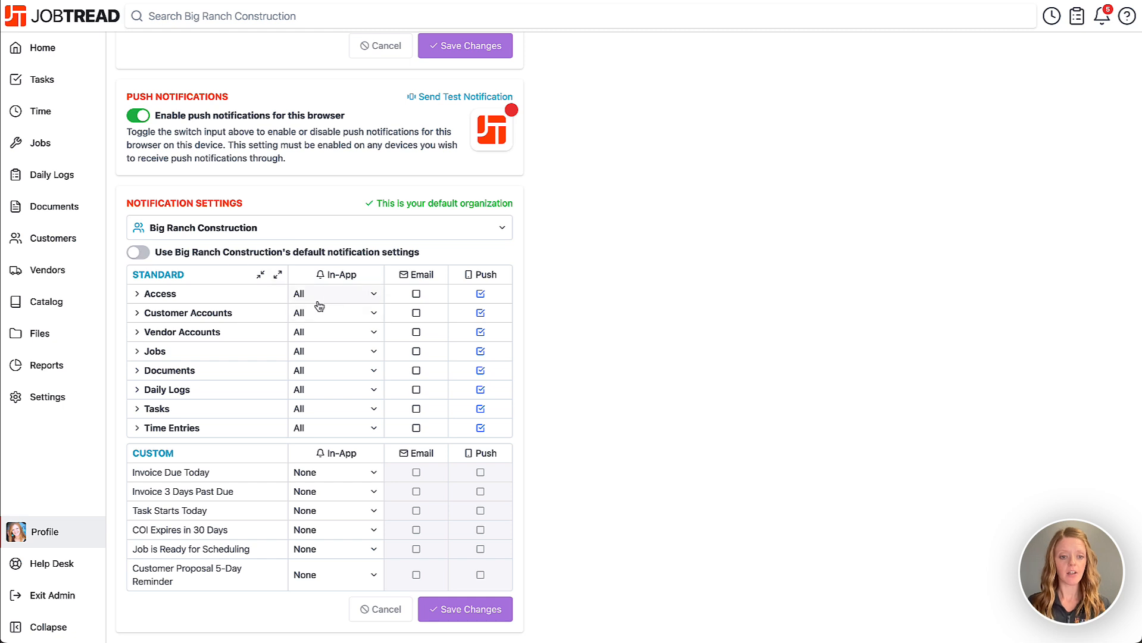
{"action": "left_click", "coordinate": [139, 333]}
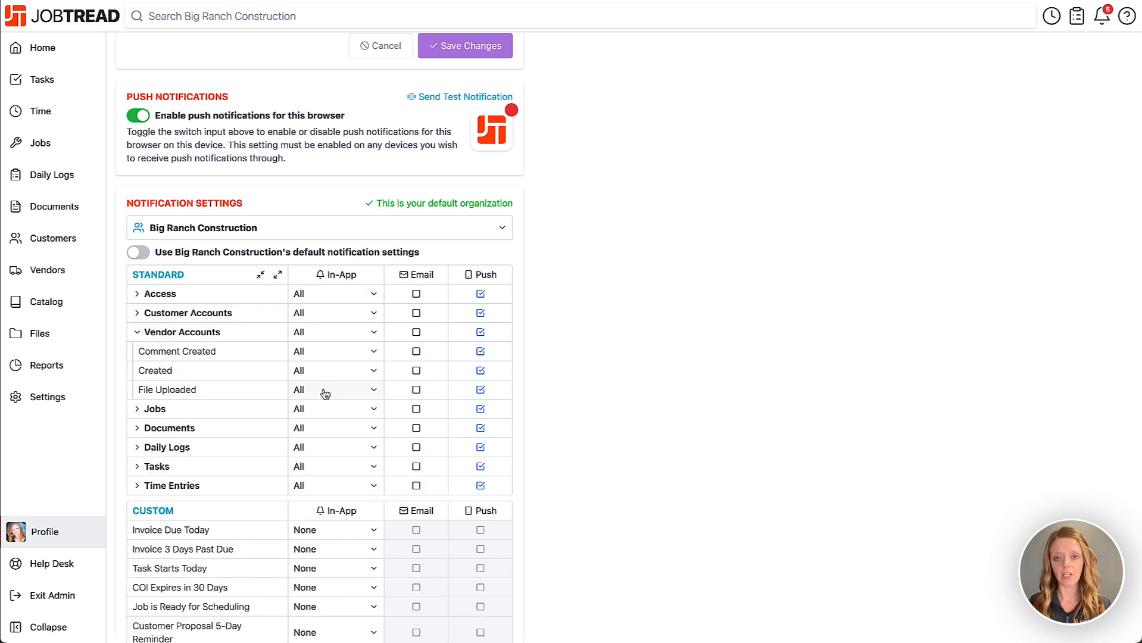
{"action": "scroll", "coordinate": [325, 395], "scroll_direction": "down", "scroll_amount": 2}
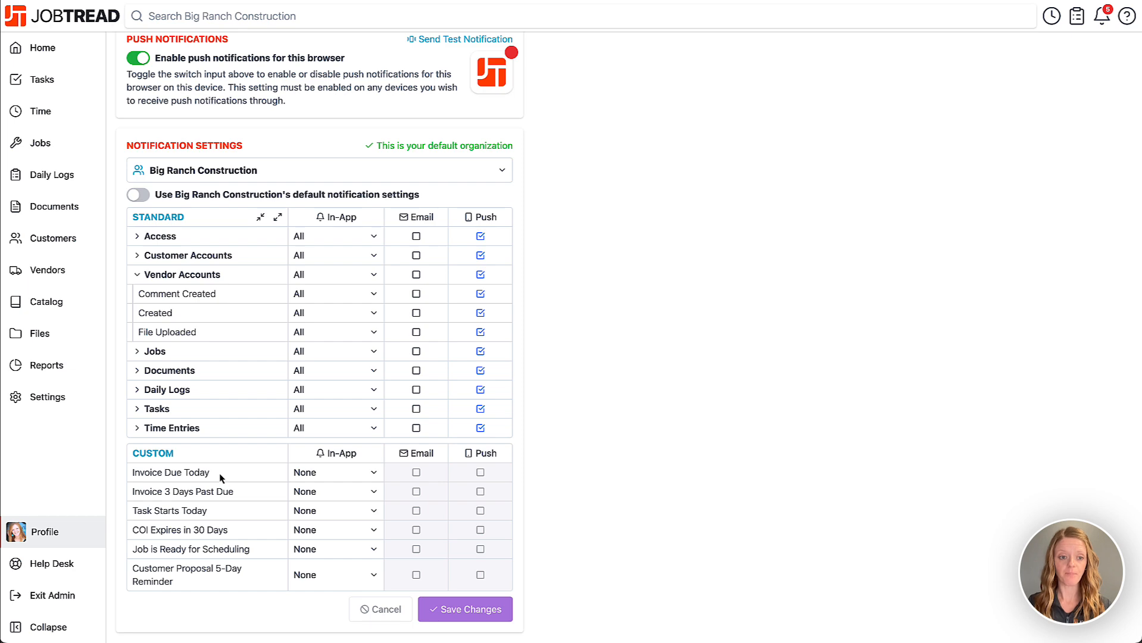
Step: Open the custom notifications Invoice Due Today and COI Expires in 30 Days in the organization's notification settings to examine their setup
{"action": "left_click", "coordinate": [60, 402]}
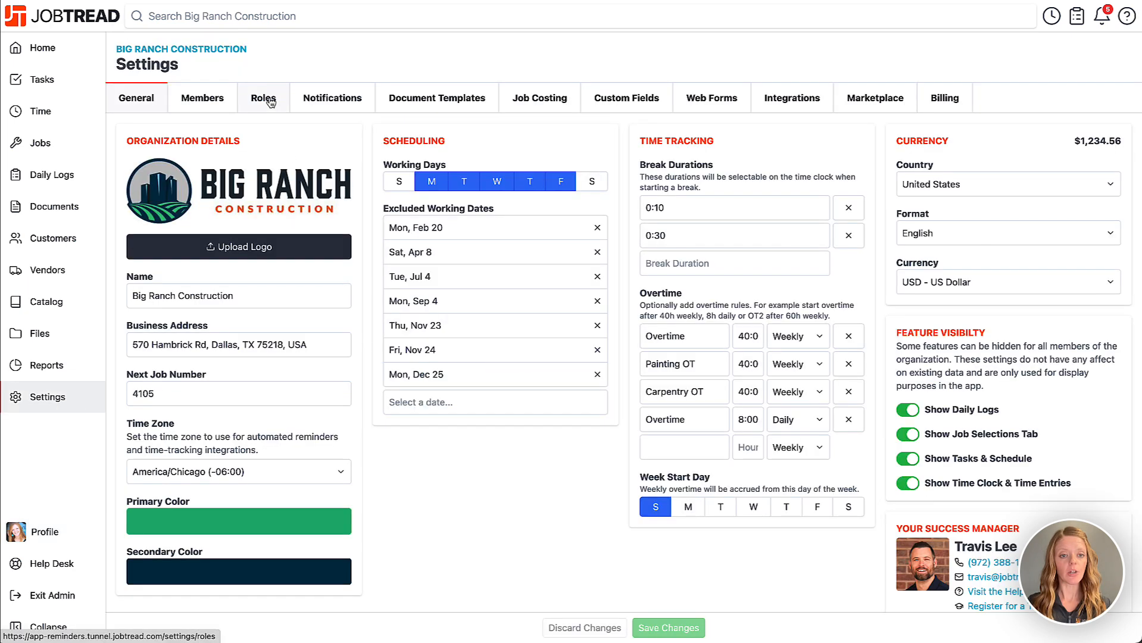
{"action": "left_click", "coordinate": [332, 100]}
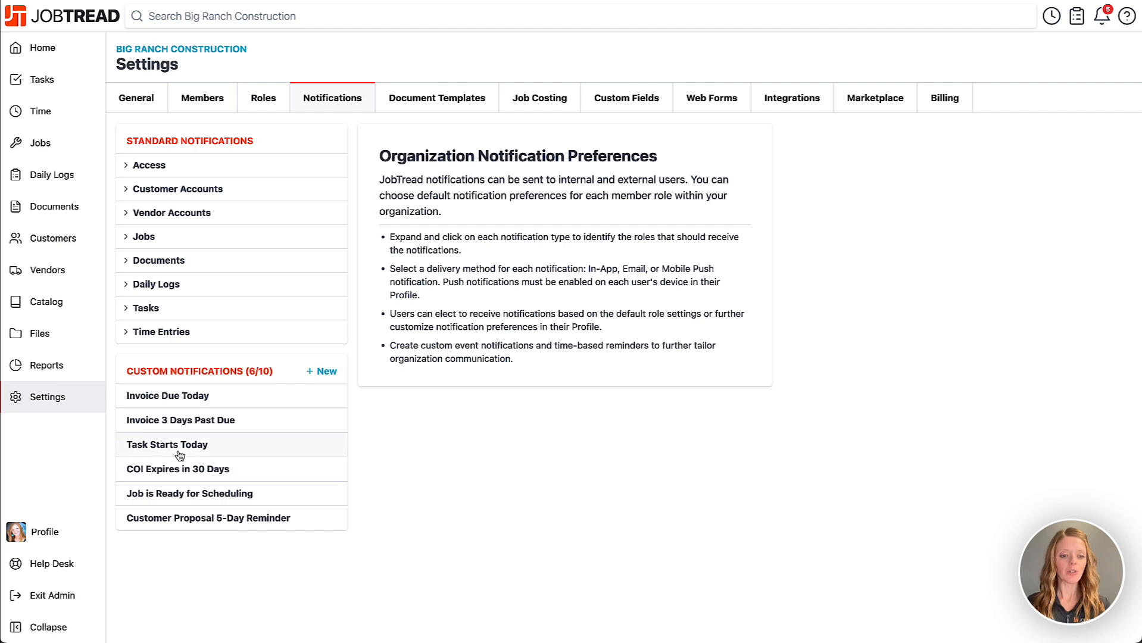
{"action": "left_click", "coordinate": [169, 396]}
{"action": "scroll", "coordinate": [509, 506], "scroll_direction": "down", "scroll_amount": 1}
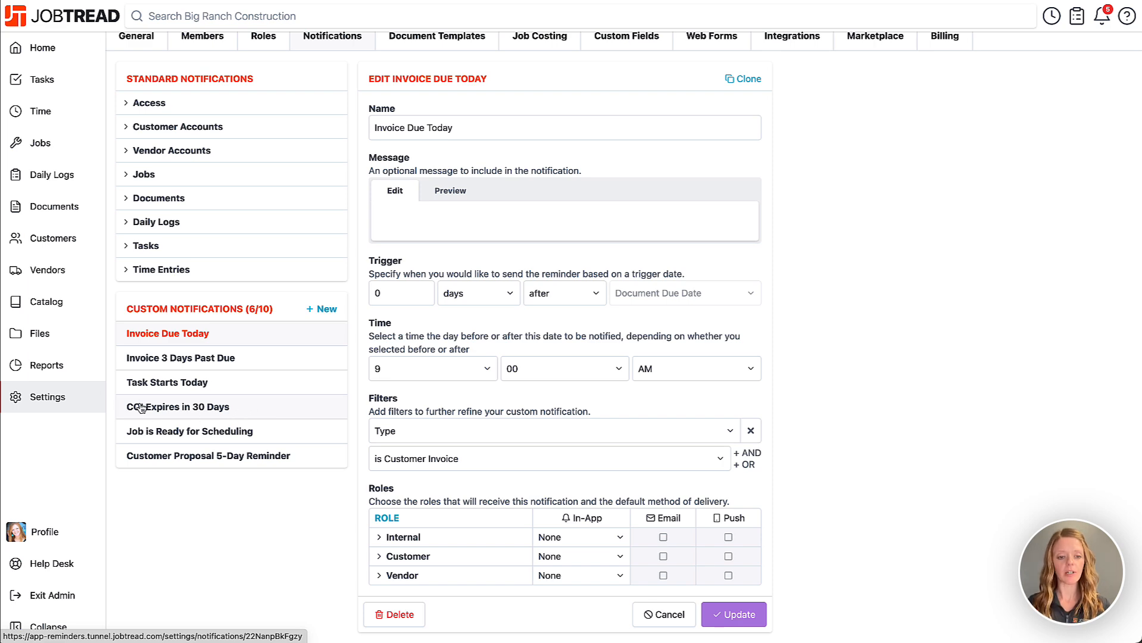
{"action": "left_click", "coordinate": [197, 411]}
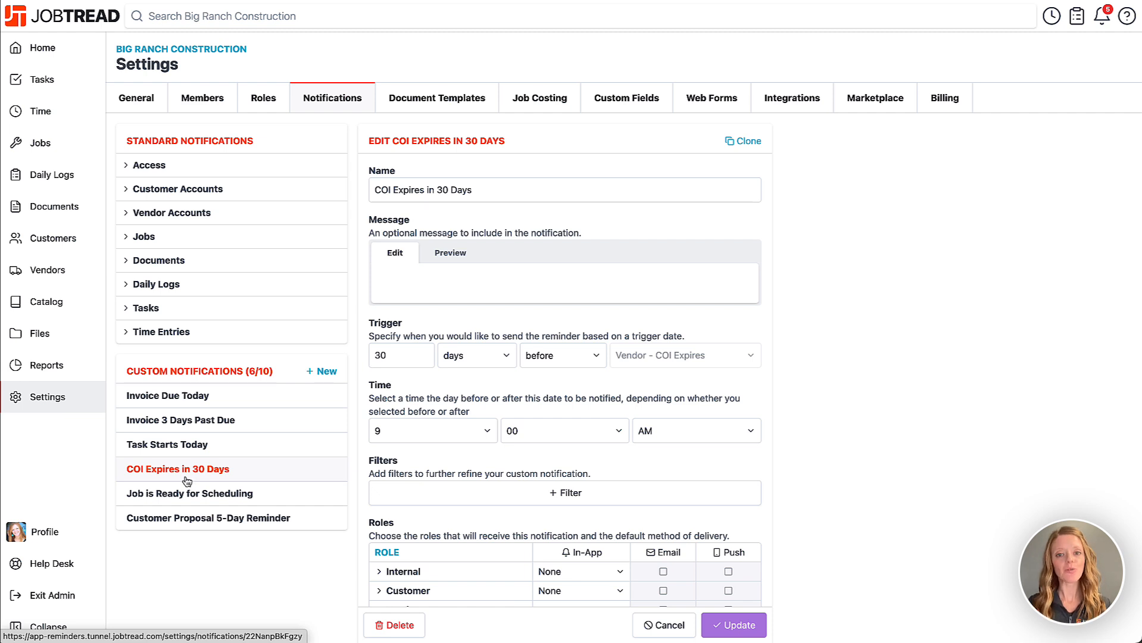
Step: Examine the COI Expires custom field under Vendor Accounts, and return to the organization's notification settings
{"action": "left_click", "coordinate": [623, 105]}
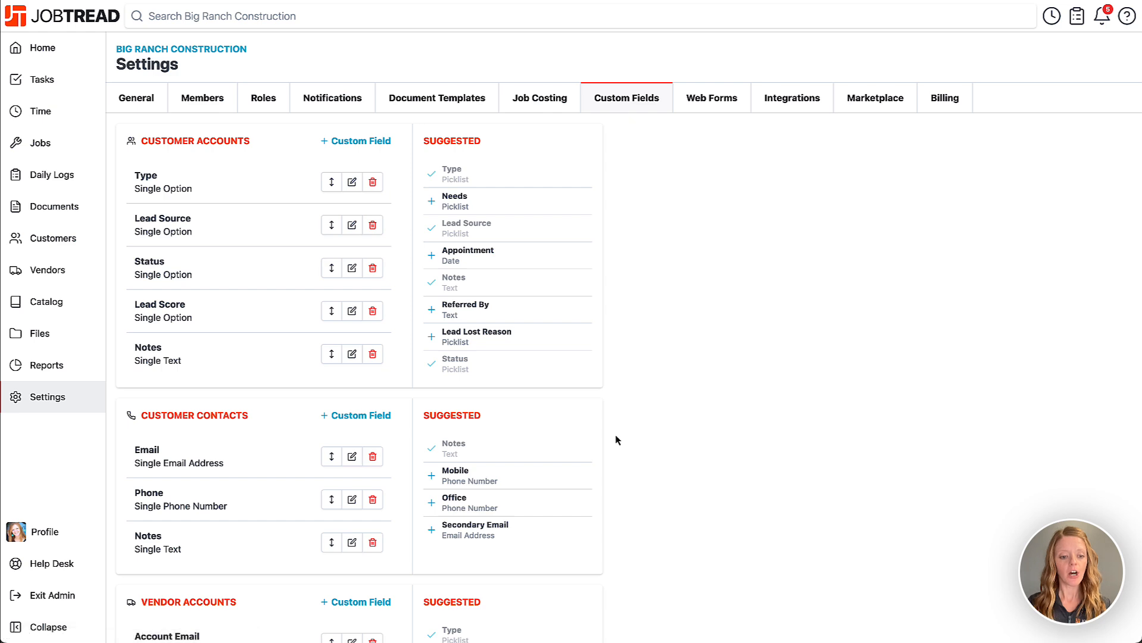
{"action": "scroll", "coordinate": [615, 435], "scroll_direction": "down", "scroll_amount": 6}
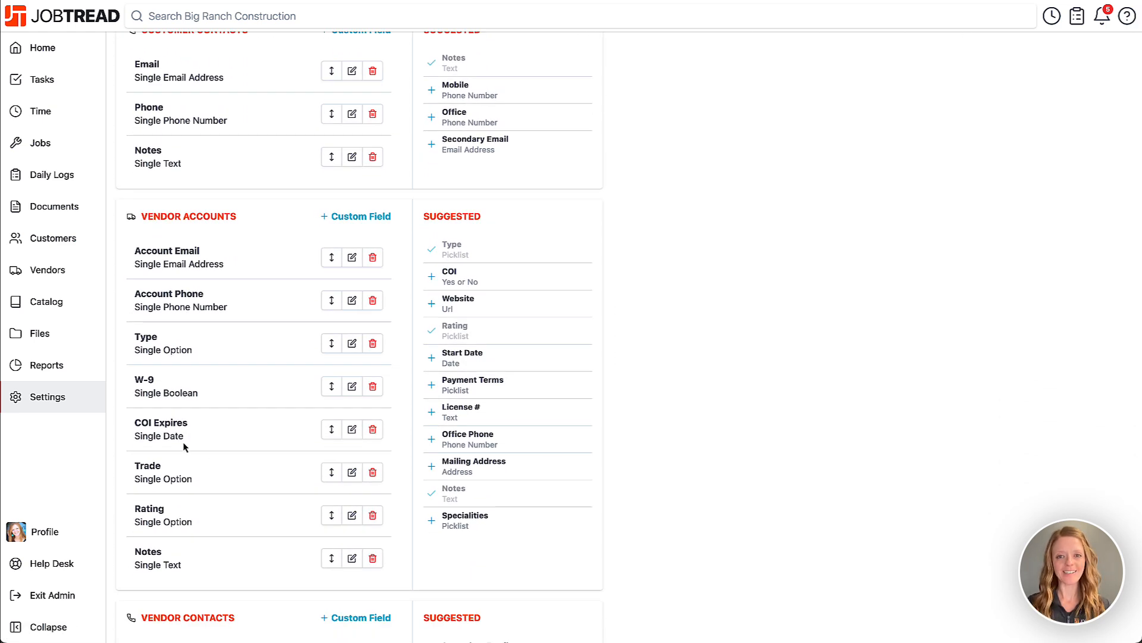
{"action": "scroll", "coordinate": [183, 442], "scroll_direction": "up", "scroll_amount": 6}
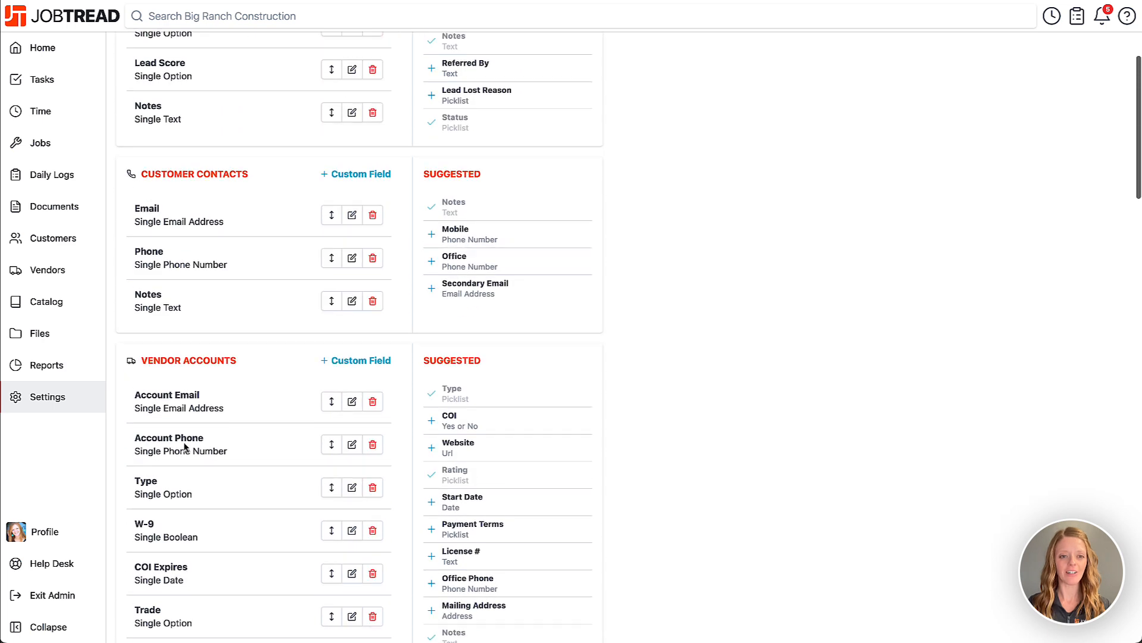
{"action": "left_click", "coordinate": [332, 98]}
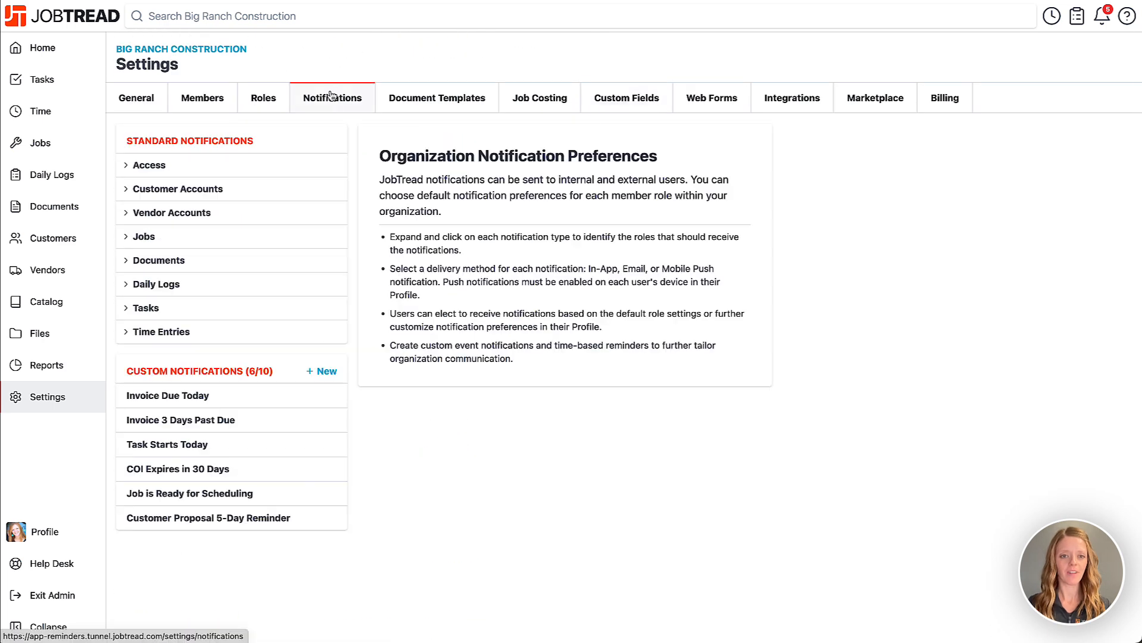